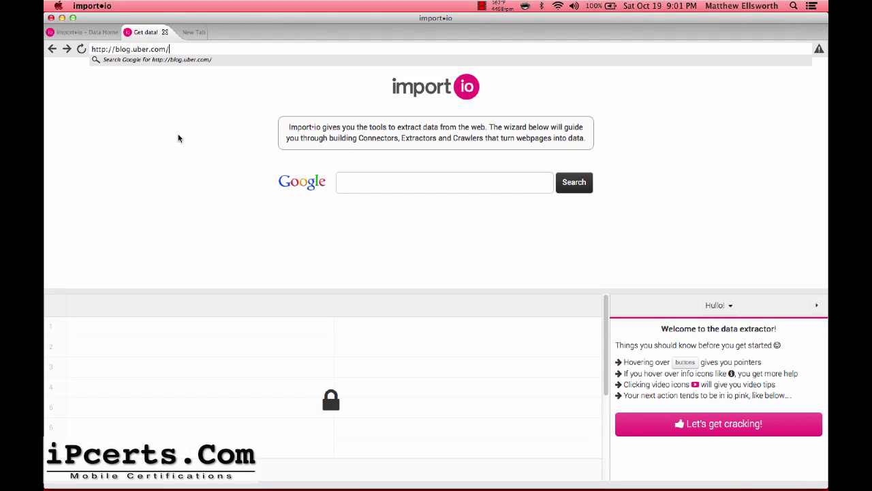
key("Return")
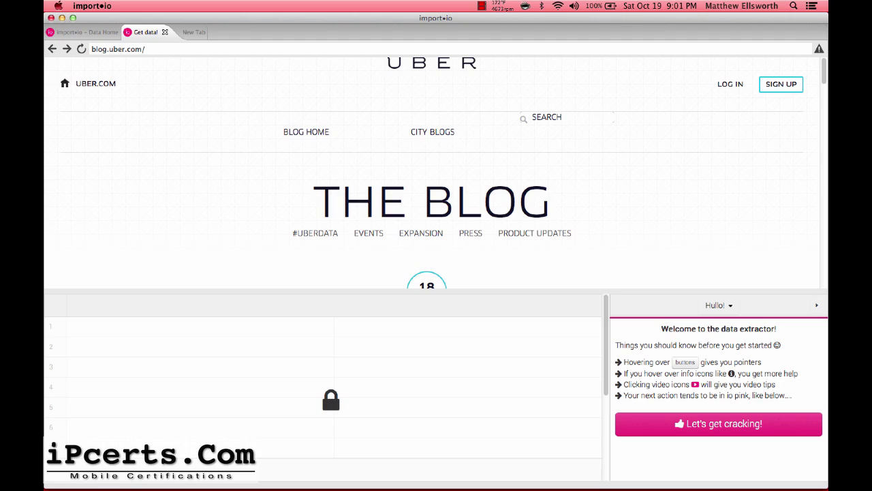
scroll(248, 113, "down", 3)
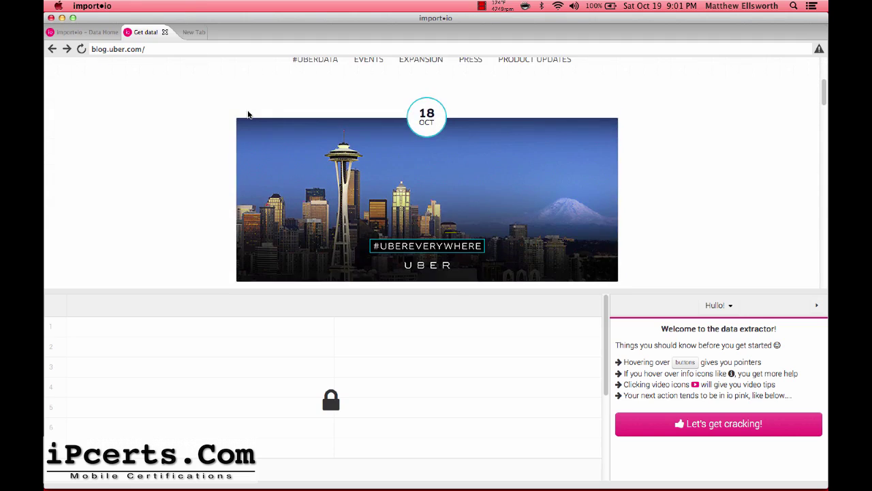
scroll(247, 113, "up", 3)
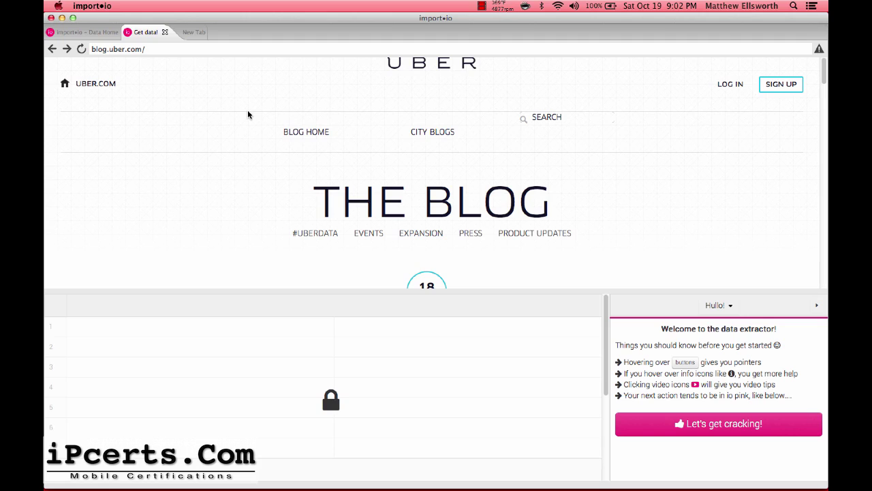
scroll(618, 198, "down", 3)
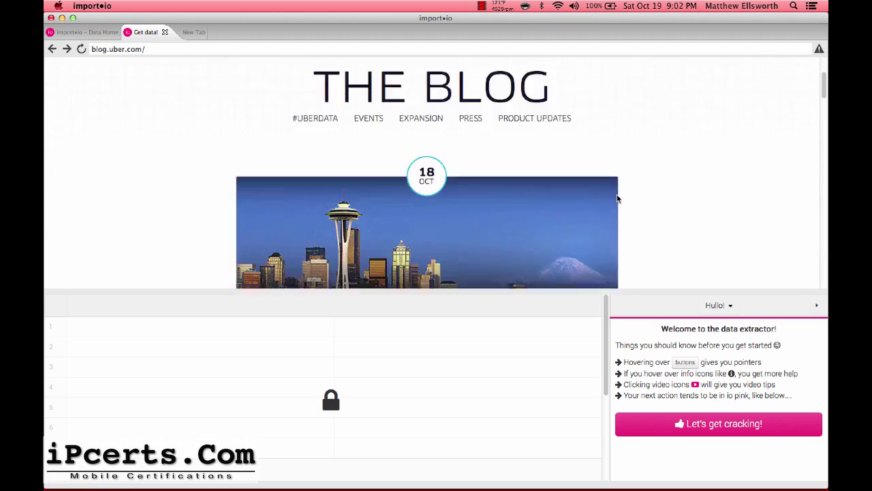
scroll(617, 198, "down", 2)
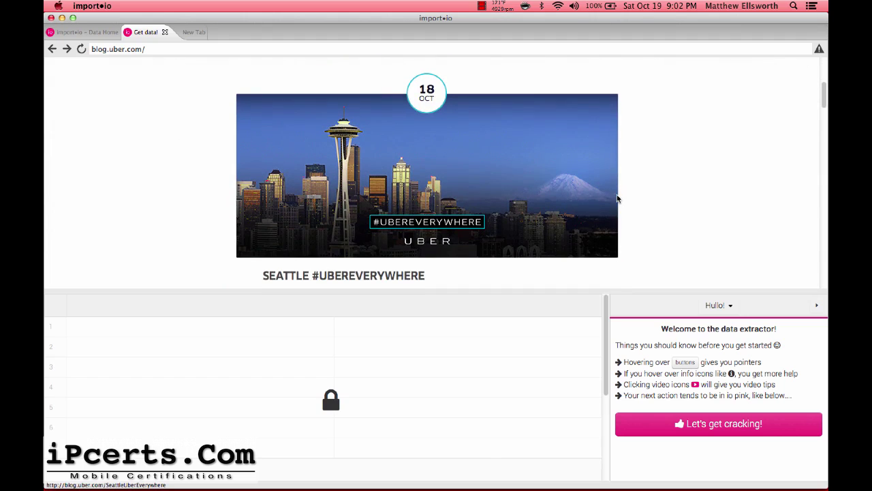
- Start the data extractor wizard, choose the table-style extraction type and confirm the blog page as the example page
left_click(707, 425)
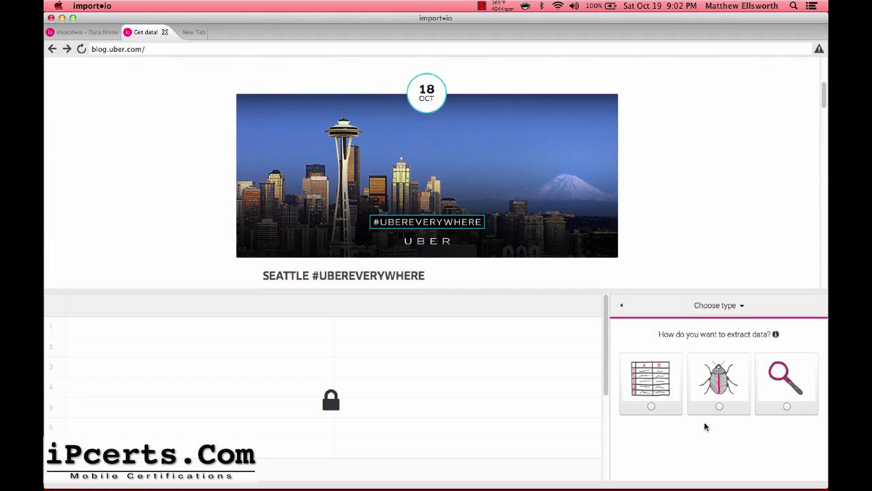
left_click(657, 384)
scroll(668, 205, "down", 1)
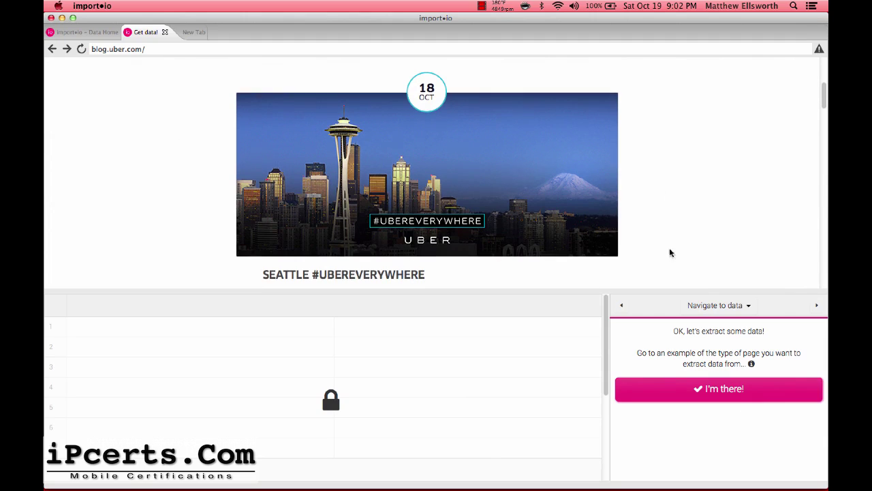
left_click(709, 393)
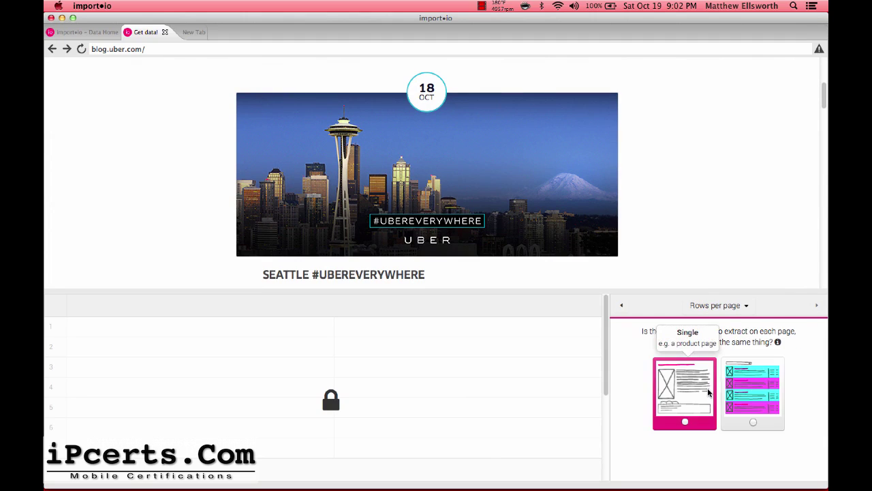
- Choose multiple rows per page, detect the optimal settings and confirm that the data is still in the browser
left_click(748, 398)
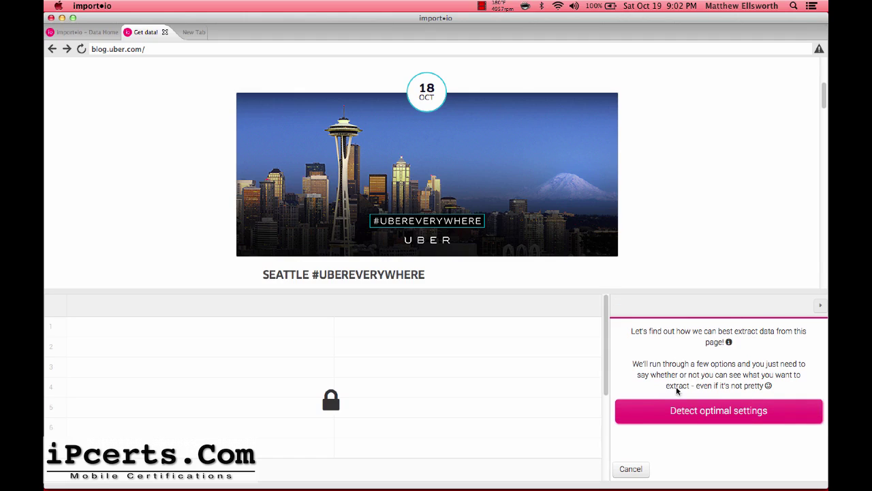
left_click(696, 410)
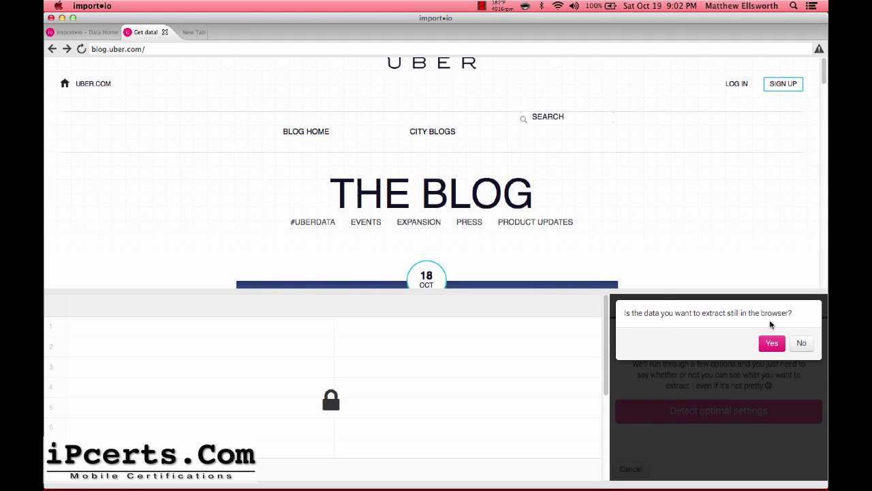
left_click(772, 344)
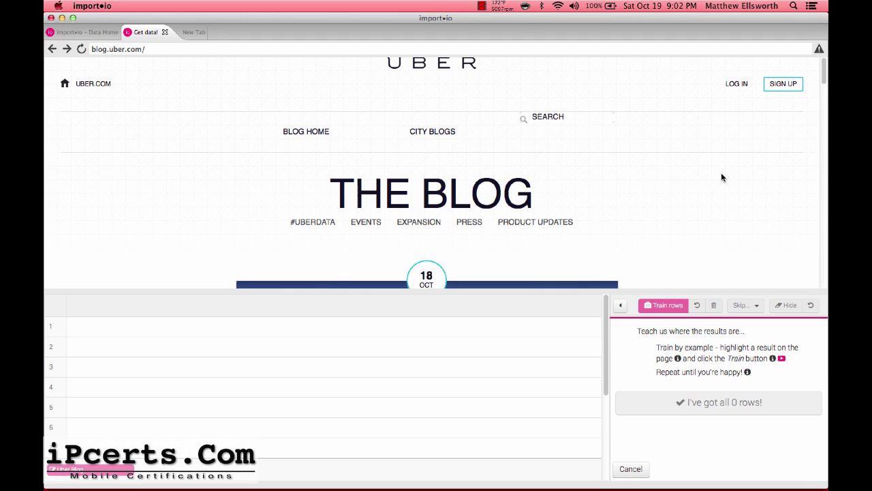
- Train the first row with the entire Seattle #UberEverywhere post, including its date and image
scroll(722, 177, "down", 5)
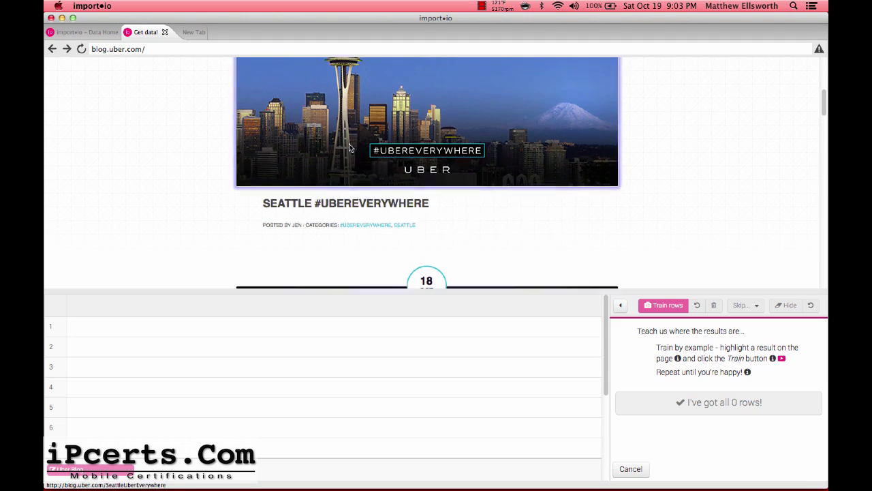
scroll(349, 144, "up", 3)
scroll(372, 204, "down", 1)
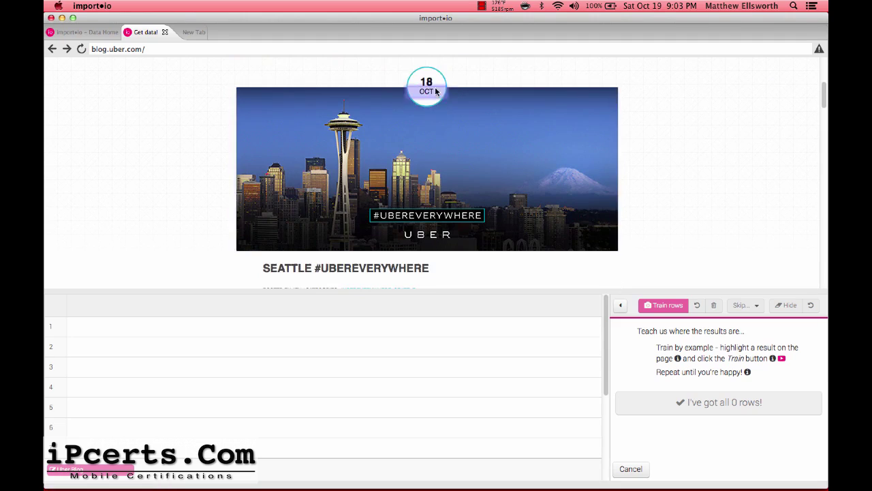
left_click(320, 269)
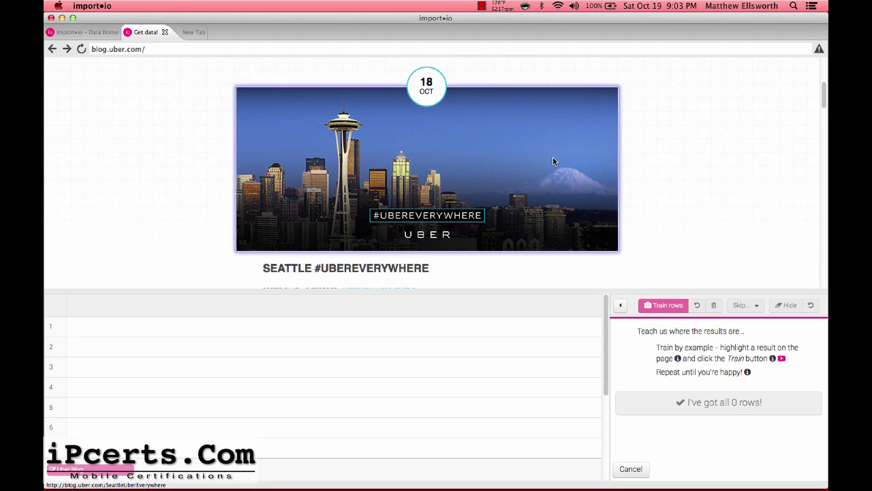
scroll(553, 156, "down", 3)
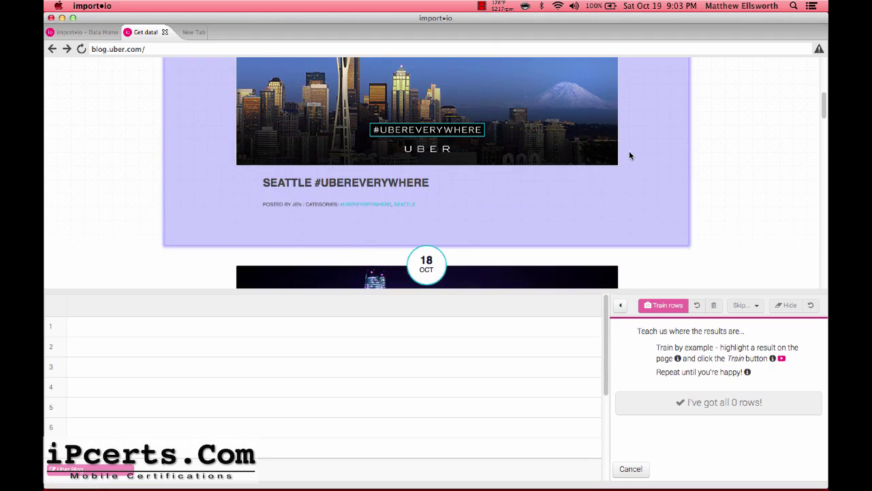
scroll(625, 159, "up", 4)
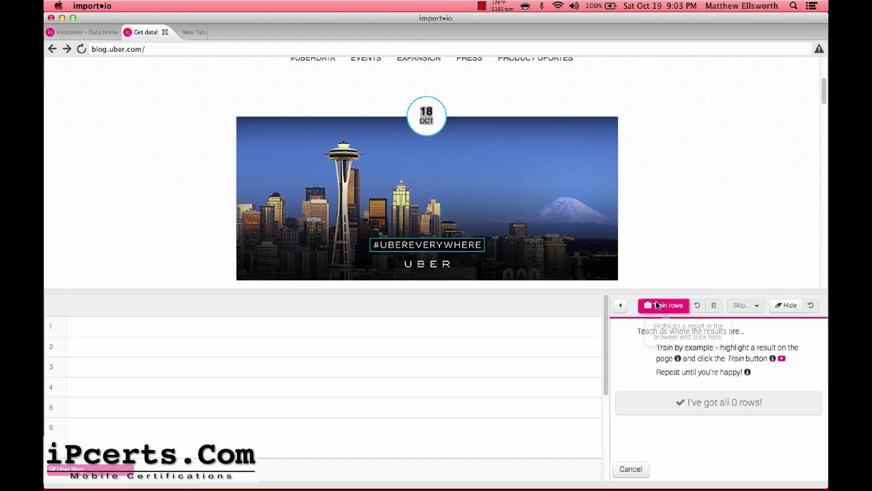
left_click(655, 304)
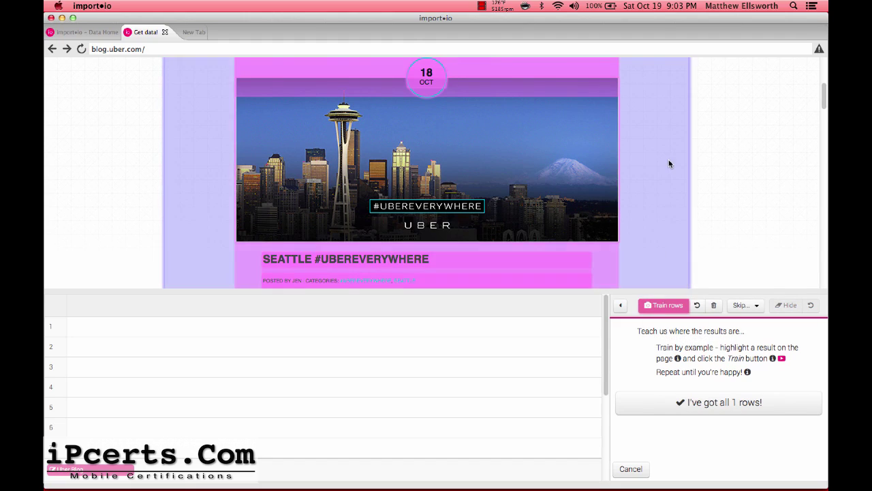
- Train a second row with the entire "Ubers are hitting the roads of OKC, y'all!" post
scroll(725, 199, "down", 2)
scroll(651, 219, "down", 6)
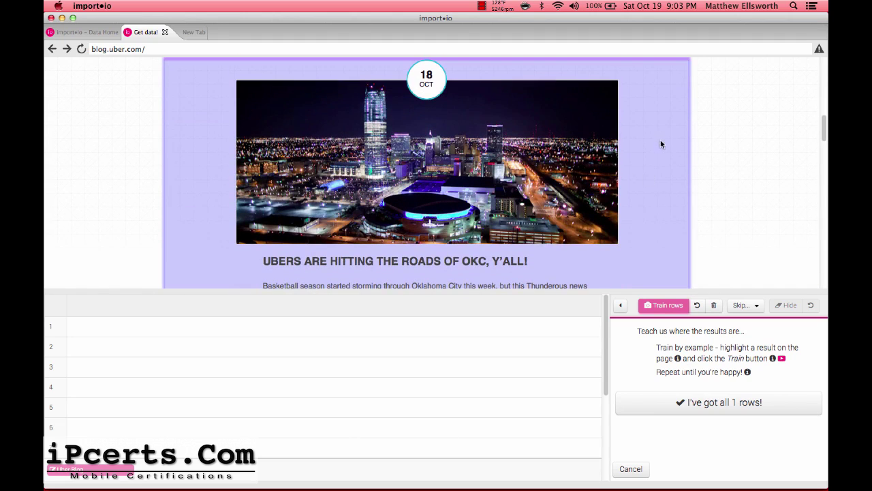
left_click(660, 134)
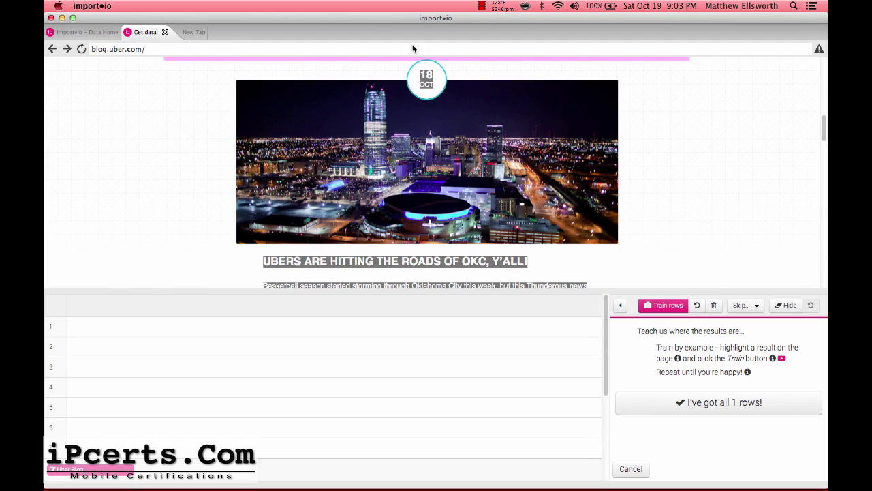
left_click(656, 308)
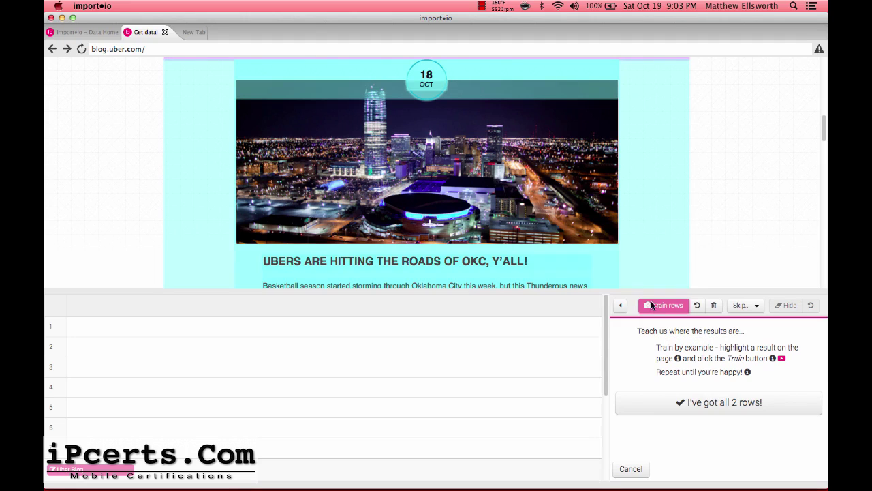
- Train a third row with the entire "Montreal, Uber is en route" post
scroll(673, 208, "down", 5)
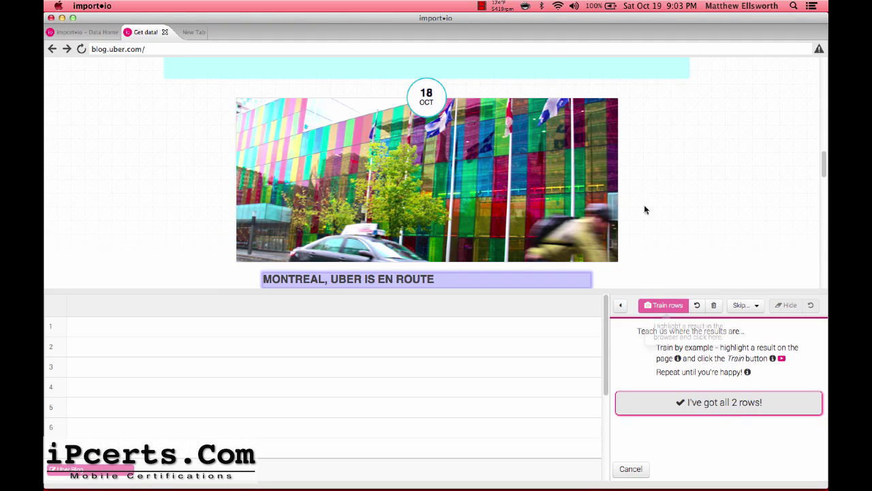
left_click(646, 125)
left_click(665, 307)
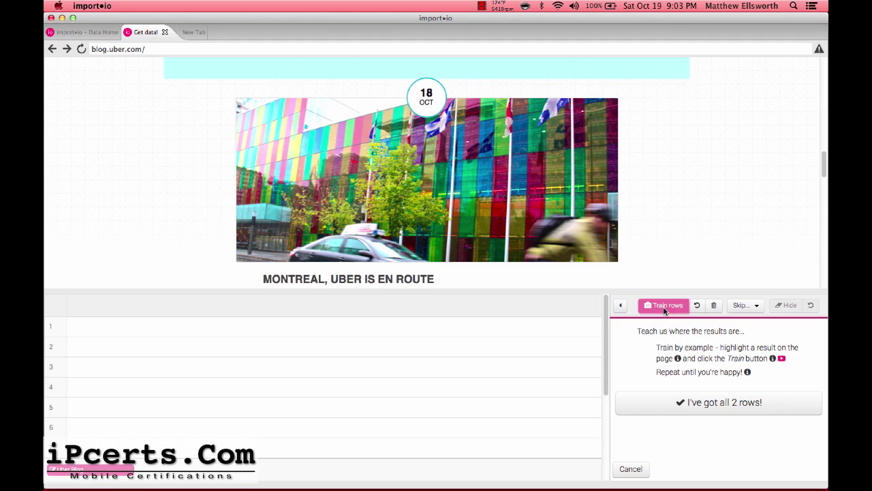
- Train a fourth row with the entire New Delhi post below the Montreal one
scroll(679, 170, "down", 5)
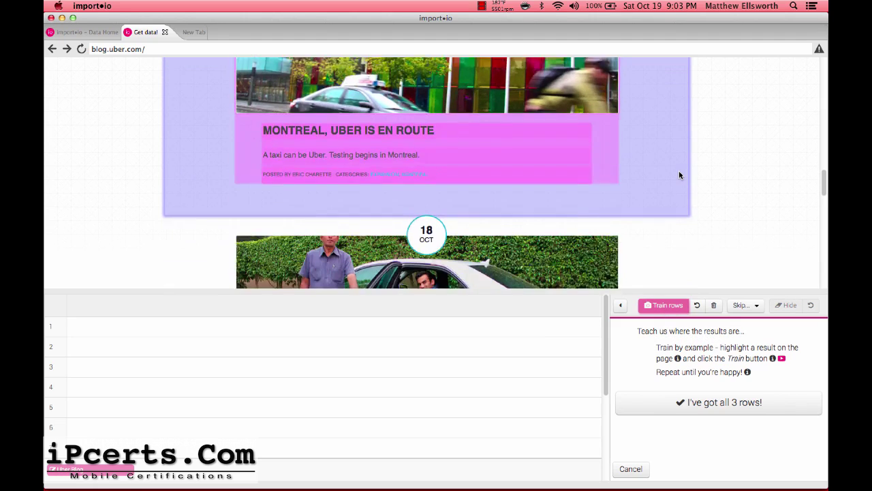
scroll(679, 171, "down", 1)
left_click(662, 161)
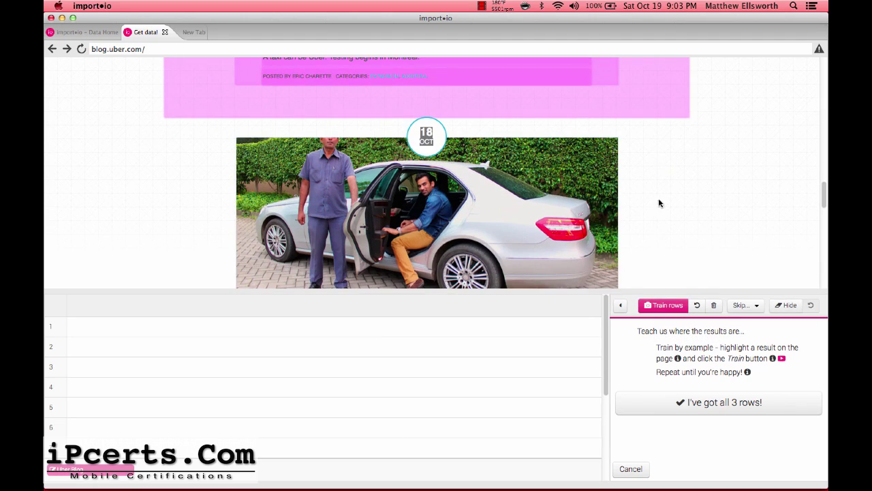
left_click(661, 306)
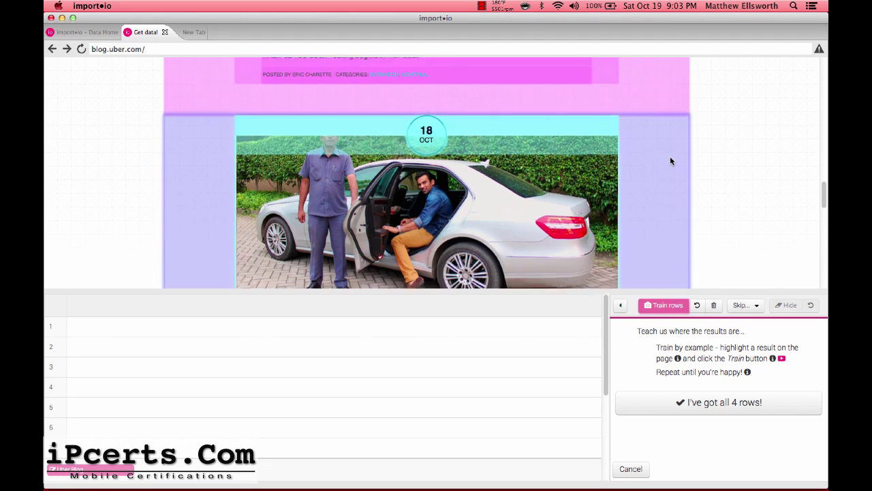
- Train a fifth row with the 17 Oct Kuala Lumpur post and confirm that all 5 rows are captured
scroll(671, 161, "down", 10)
scroll(670, 161, "down", 5)
scroll(670, 161, "up", 4)
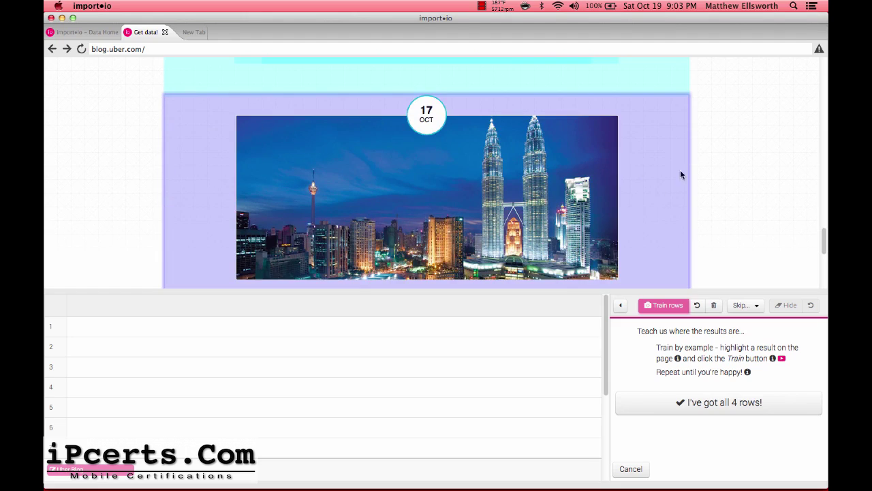
left_click(675, 143)
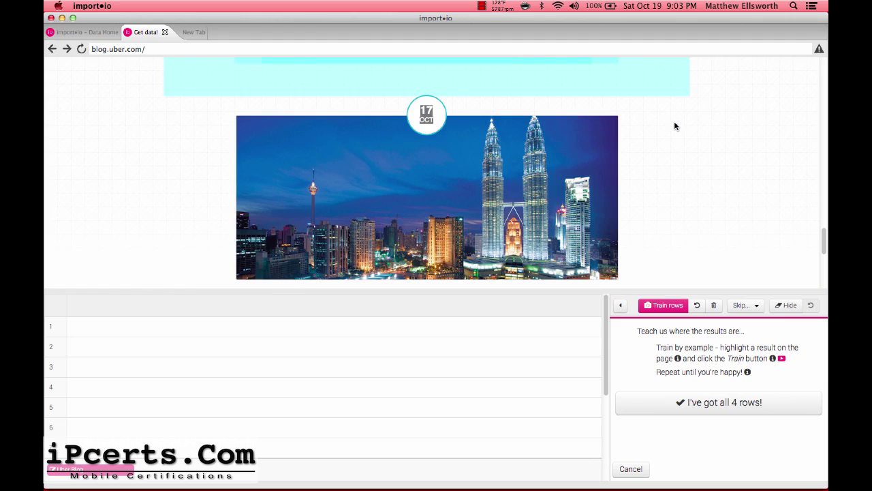
left_click(665, 307)
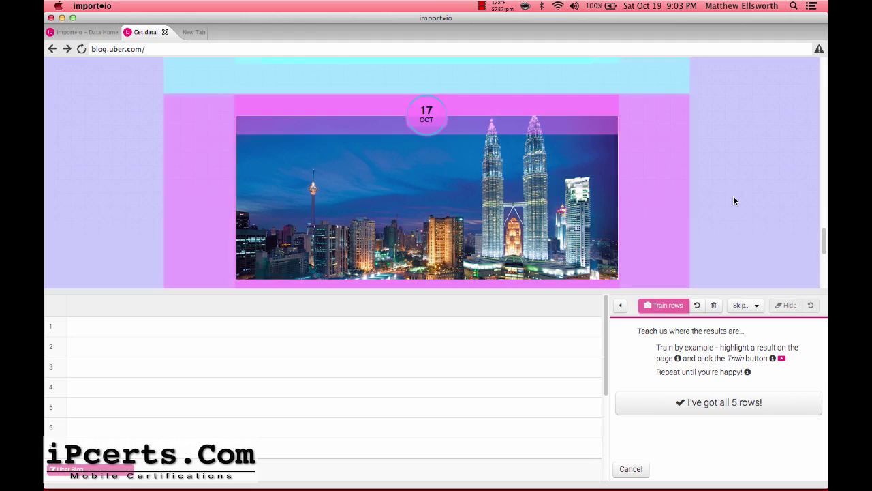
scroll(733, 196, "up", 15)
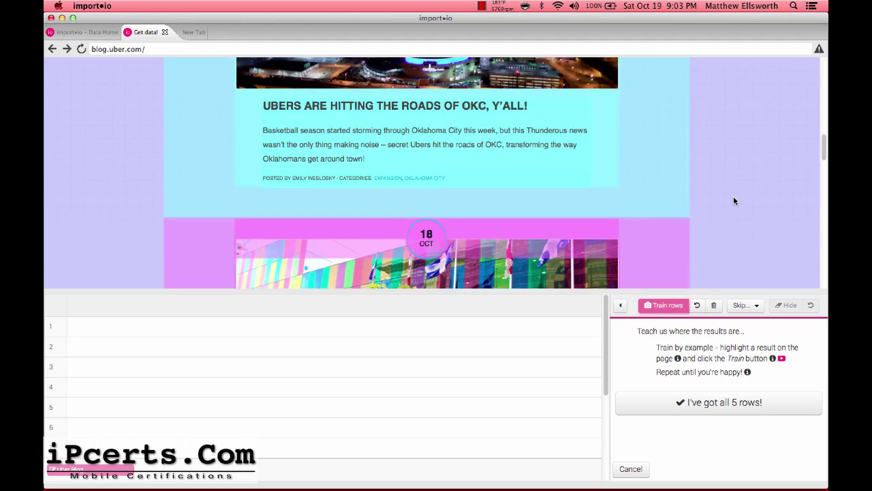
left_click(682, 403)
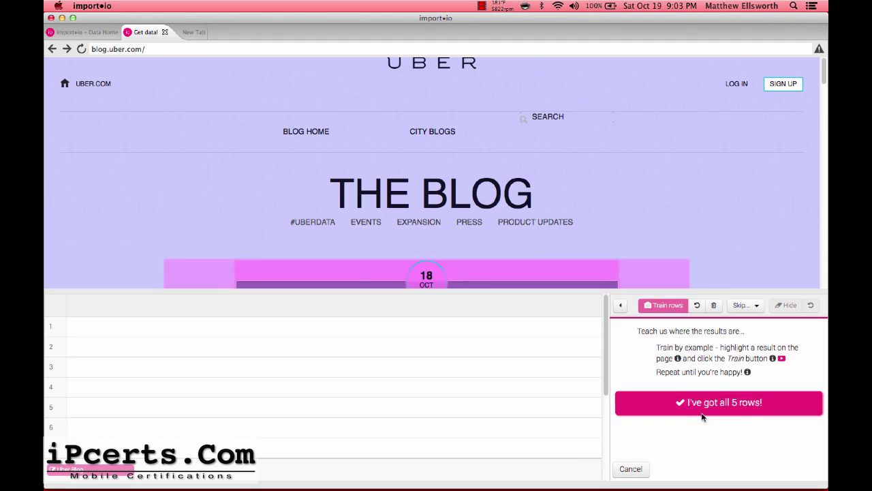
- Add a text column named post_title and train it with the Seattle #UberEverywhere post's title
scroll(751, 227, "down", 5)
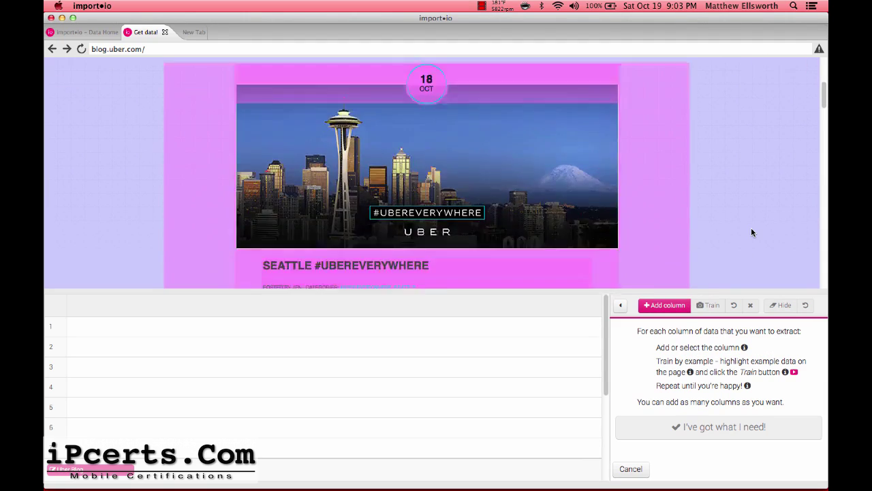
left_click(662, 306)
left_click(678, 319)
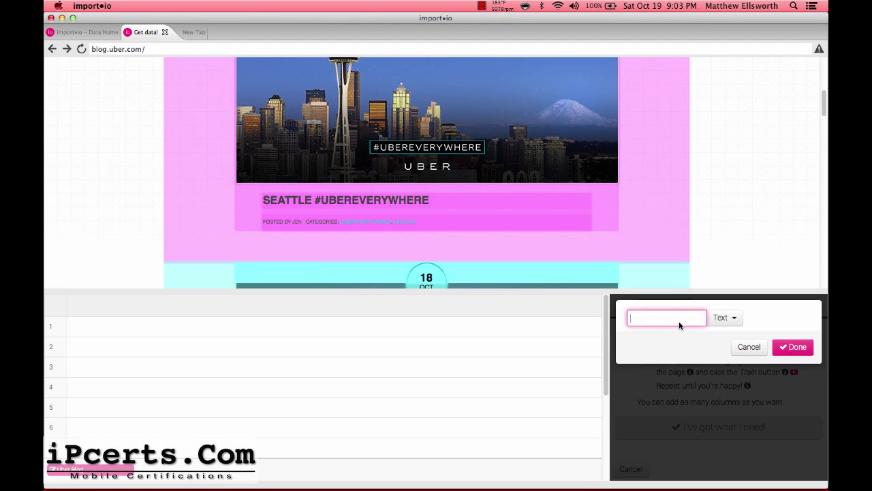
type("post_title")
key("Tab")
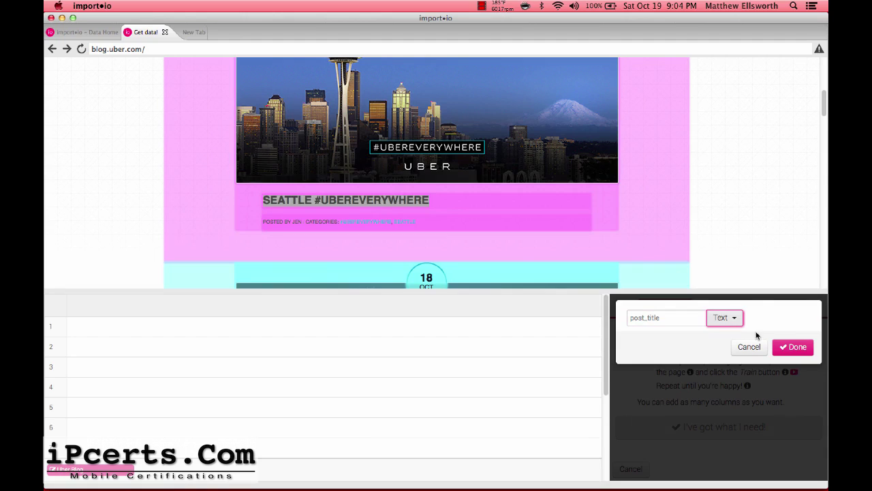
left_click(792, 346)
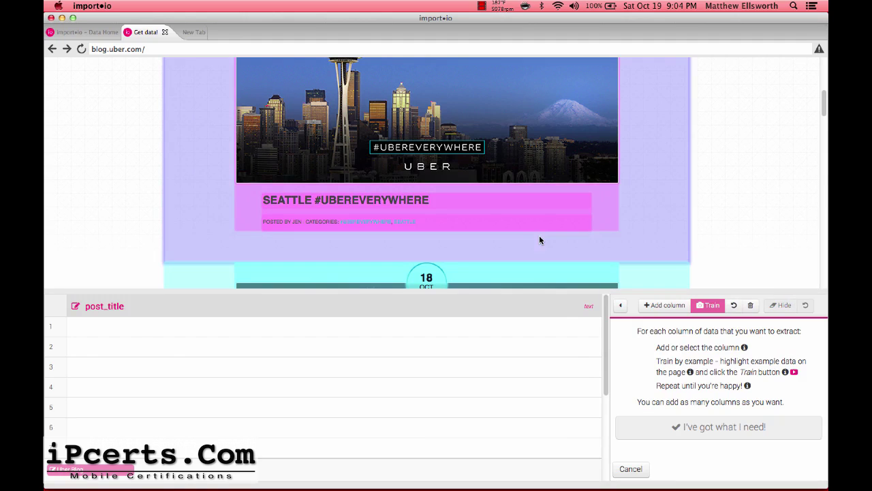
left_click(428, 201)
- Add a Link column named post_link and train it with the Seattle #UberEverywhere post's linked title
left_click(659, 305)
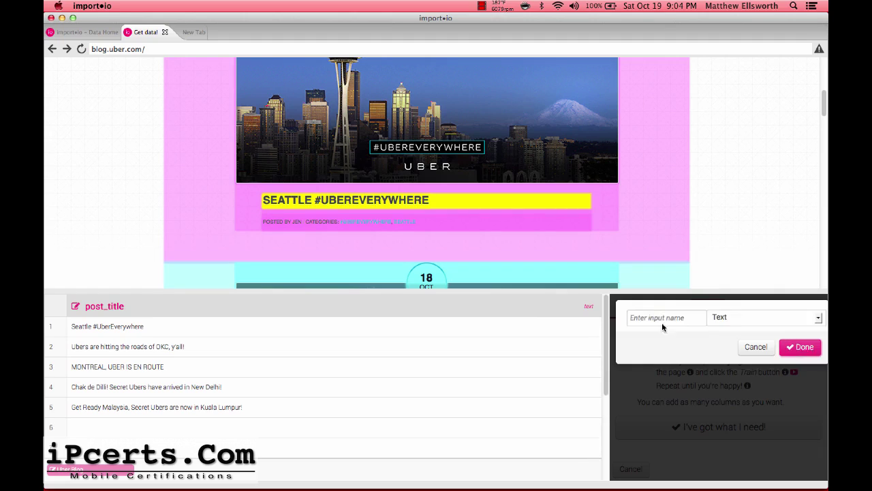
left_click(662, 320)
type("post_link")
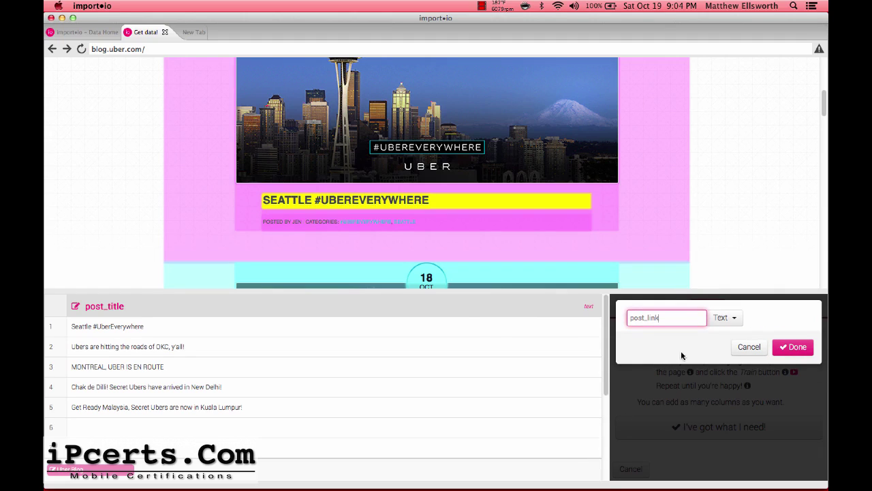
left_click(724, 317)
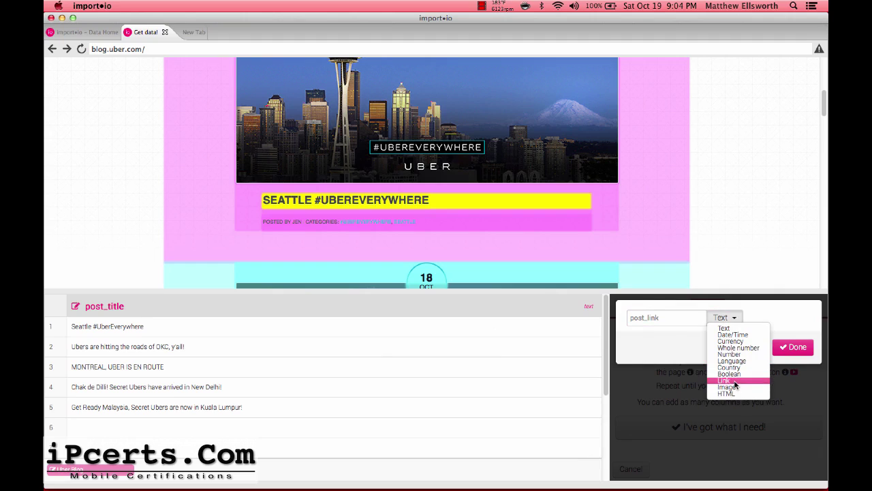
left_click(734, 386)
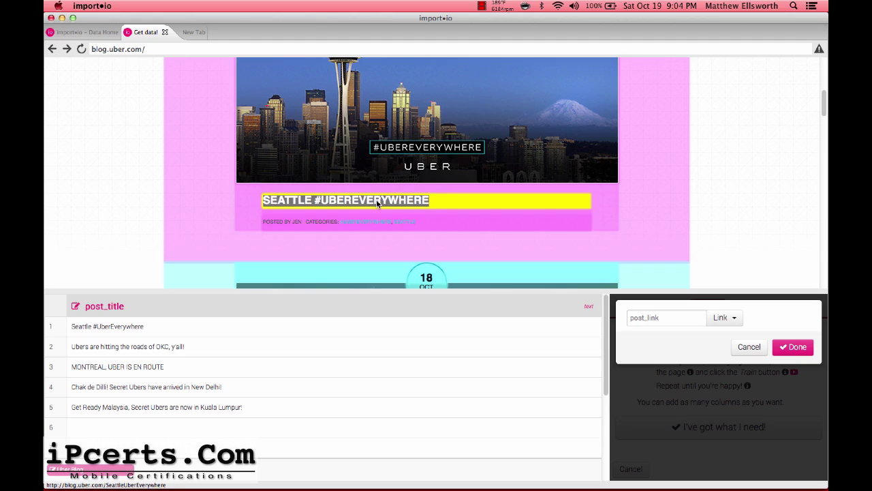
left_click(799, 351)
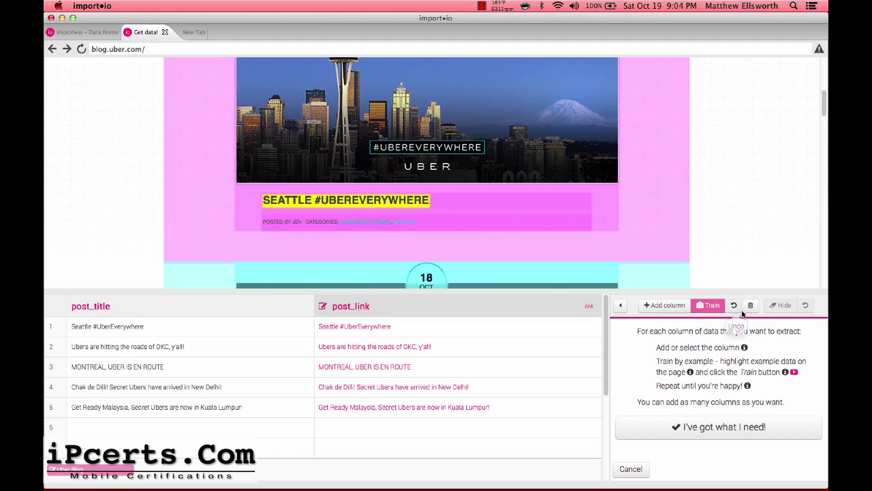
- Add an Image column named picture and try to train it from the Seattle #UberEverywhere post
left_click(651, 311)
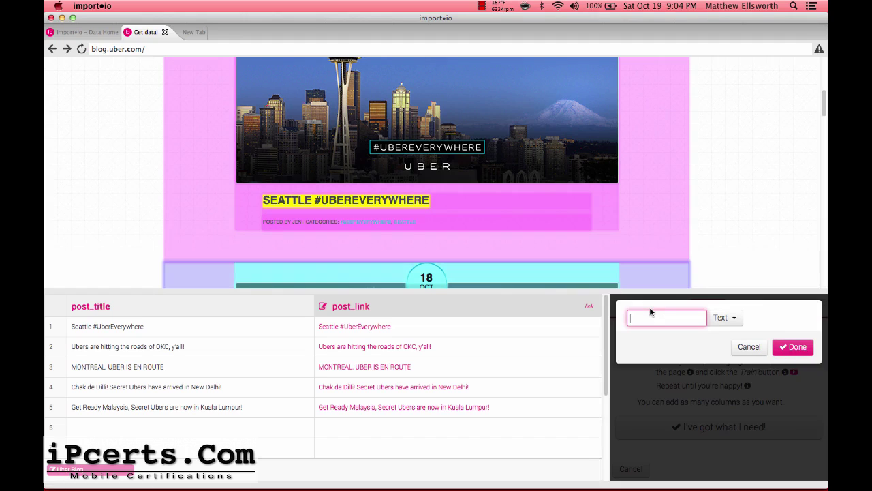
scroll(676, 206, "up", 2)
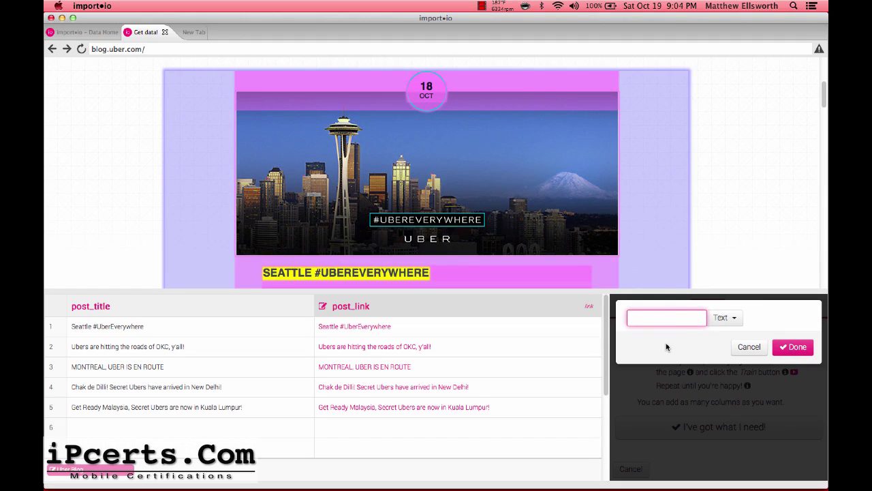
type("picture")
left_click(725, 318)
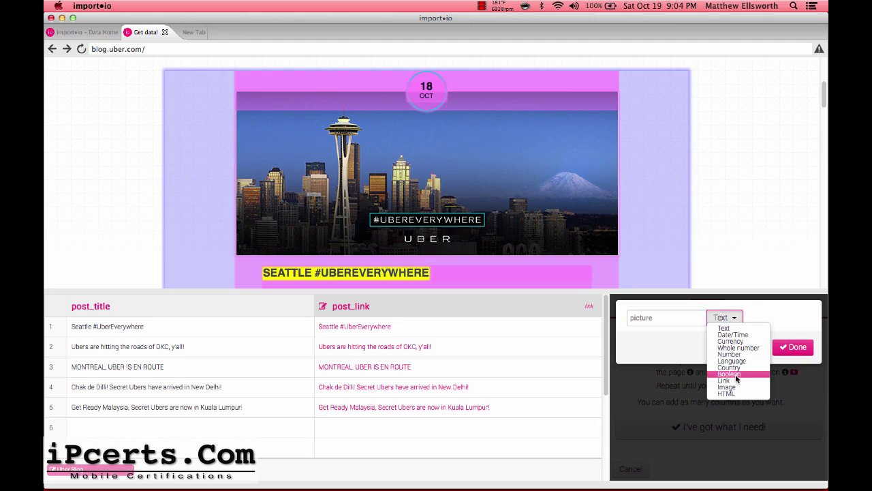
left_click(724, 387)
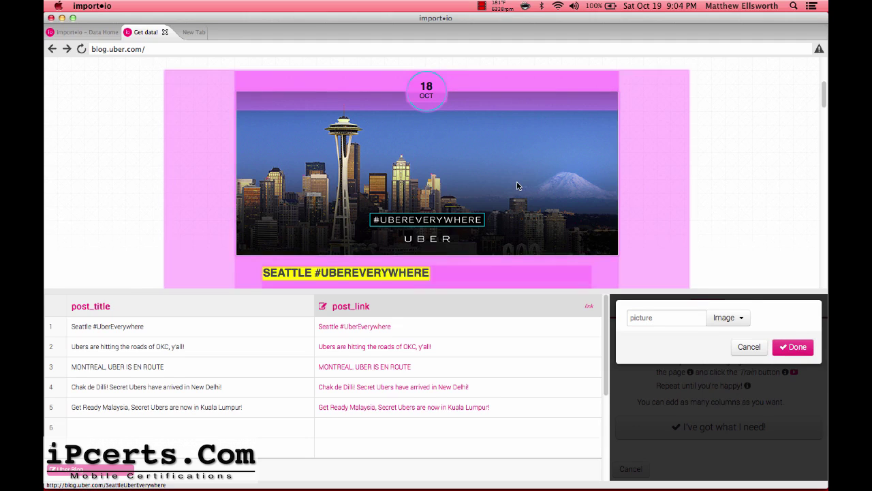
left_click(789, 349)
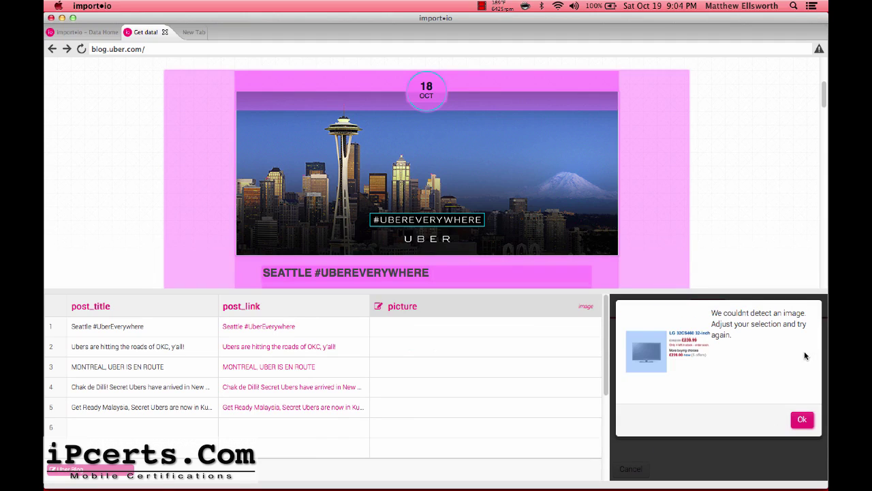
left_click(802, 419)
- Reopen the Uber Blog page for training with multiple rows per page and confirm that all 5 rows are captured
left_click(495, 195)
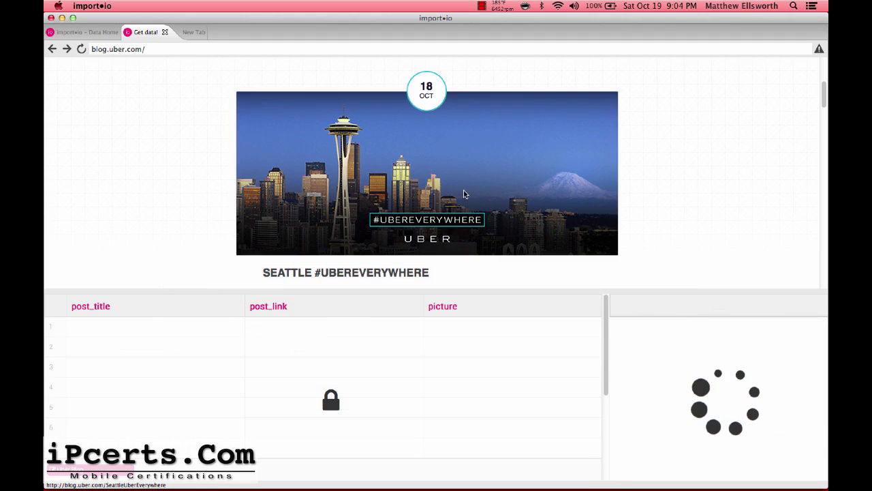
left_click_drag(543, 286, 547, 315)
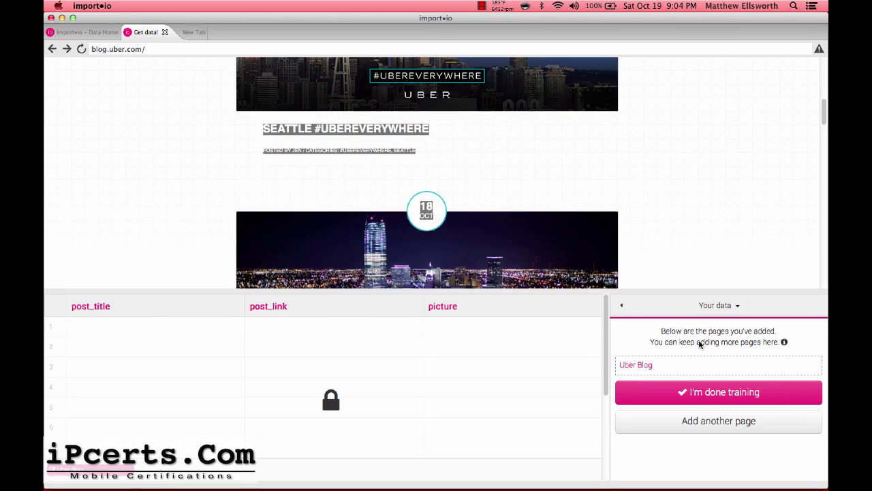
scroll(686, 205, "up", 1)
scroll(686, 204, "up", 2)
left_click(620, 305)
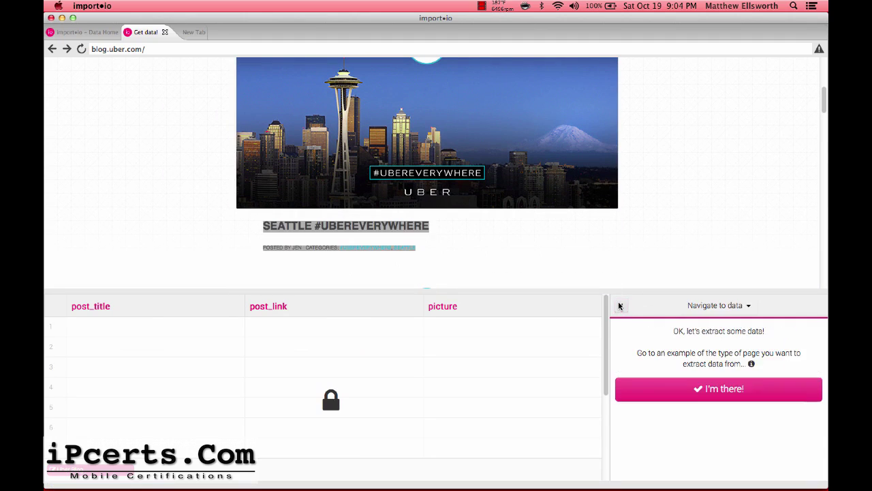
left_click(711, 393)
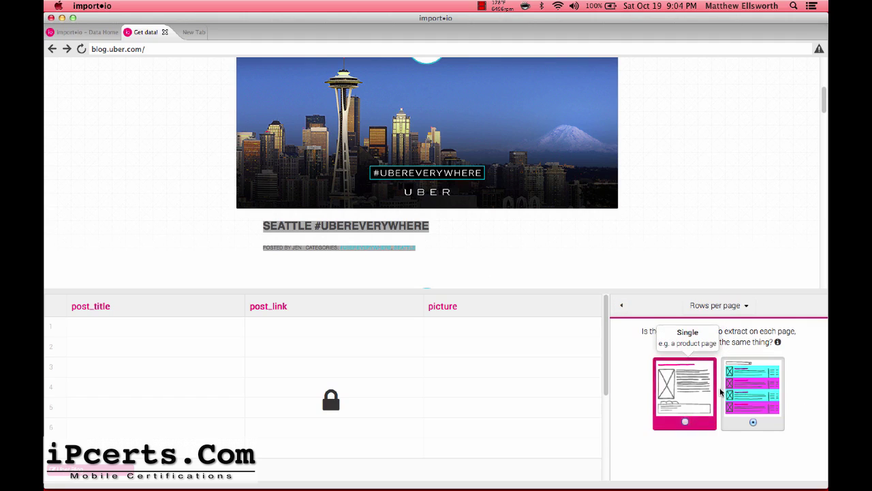
left_click(750, 389)
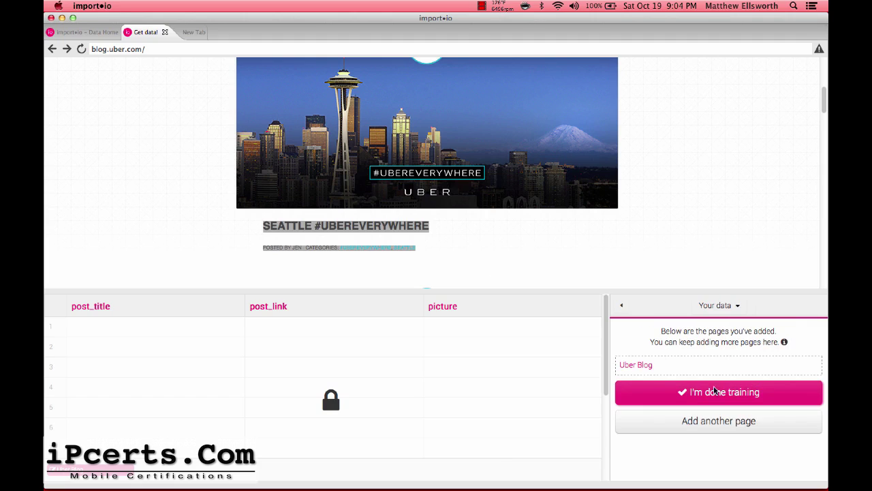
left_click(641, 364)
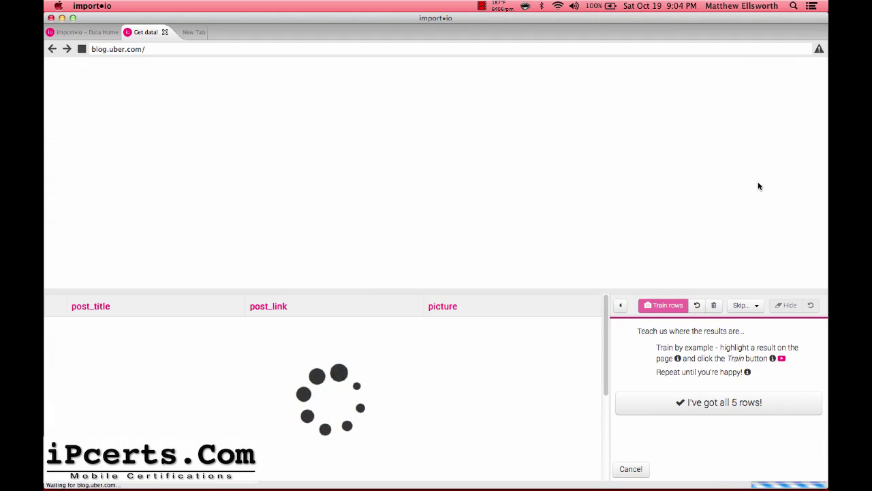
left_click(720, 405)
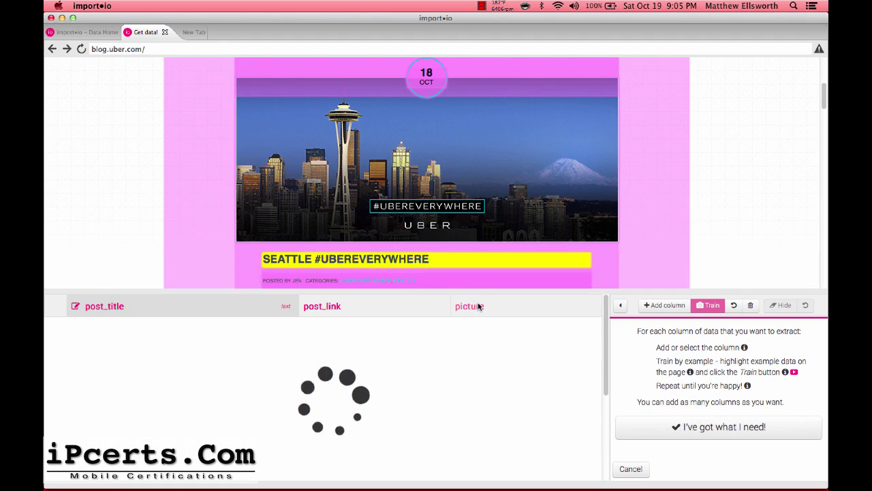
- Train the picture column with a selection around the Seattle skyline image
left_click(479, 307)
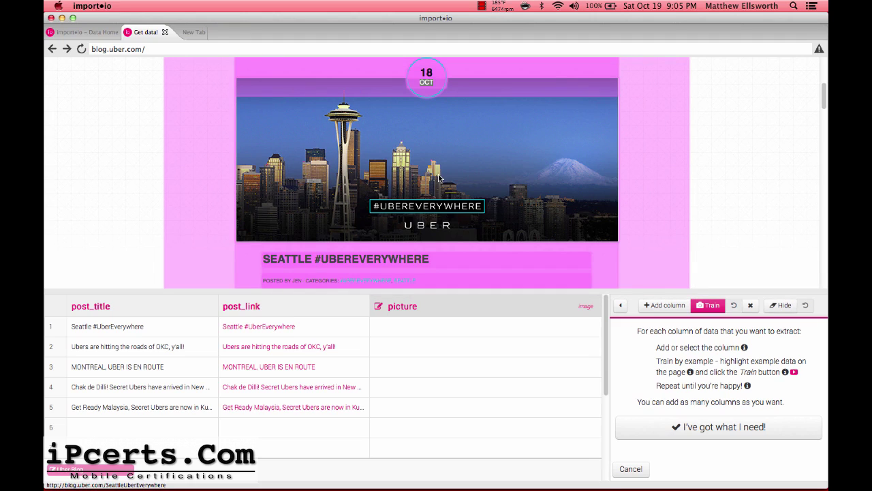
left_click(713, 306)
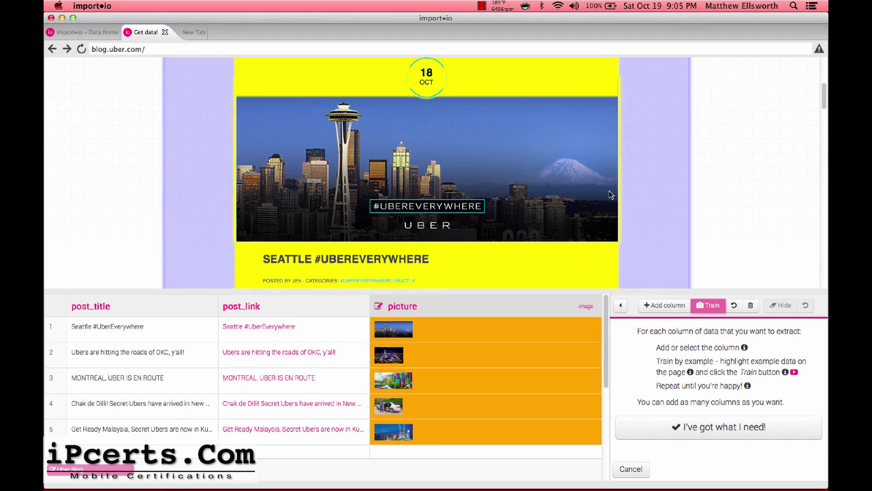
scroll(554, 188, "down", 2)
scroll(554, 189, "up", 2)
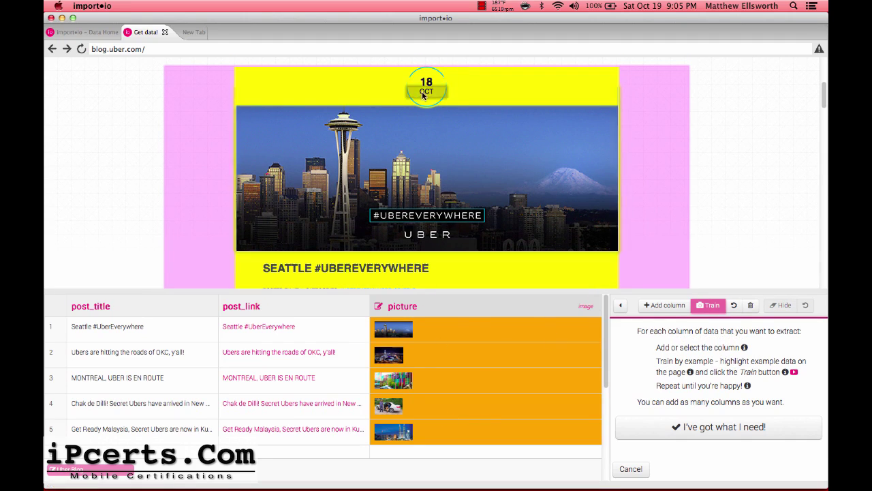
- Add a text column named author and train it with the author's name in the Seattle #UberEverywhere post
left_click(672, 306)
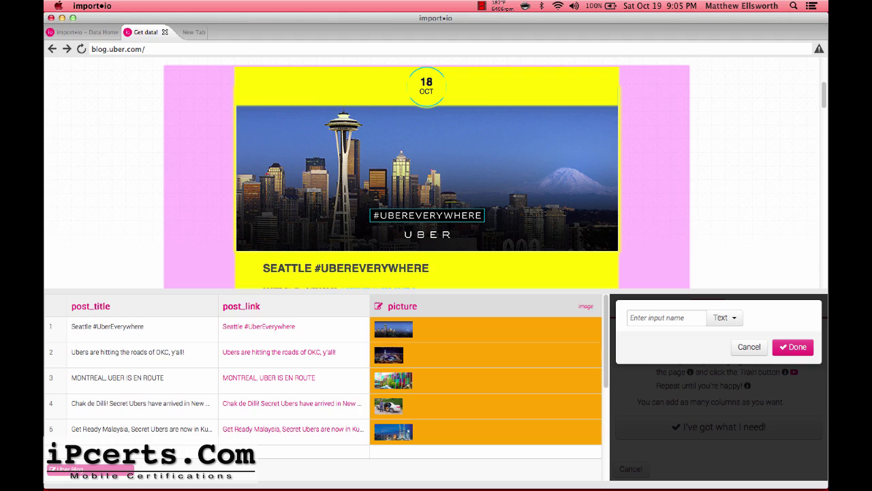
left_click(657, 317)
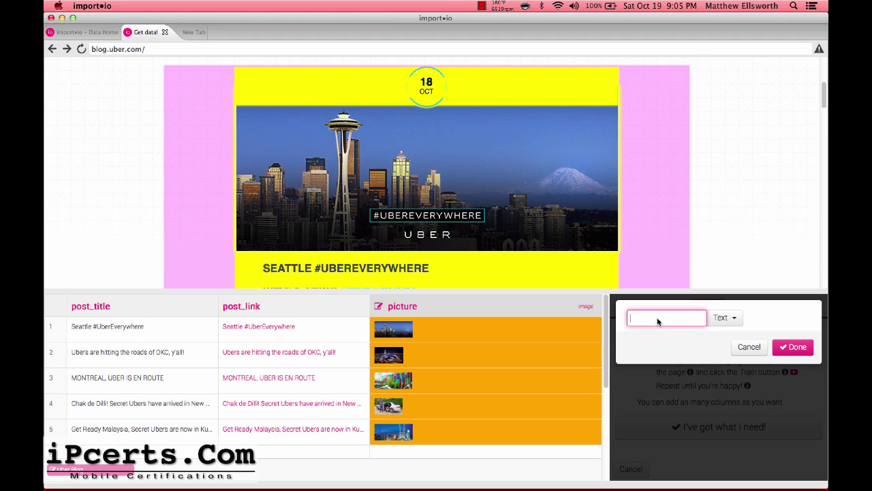
type("author")
scroll(409, 205, "down", 3)
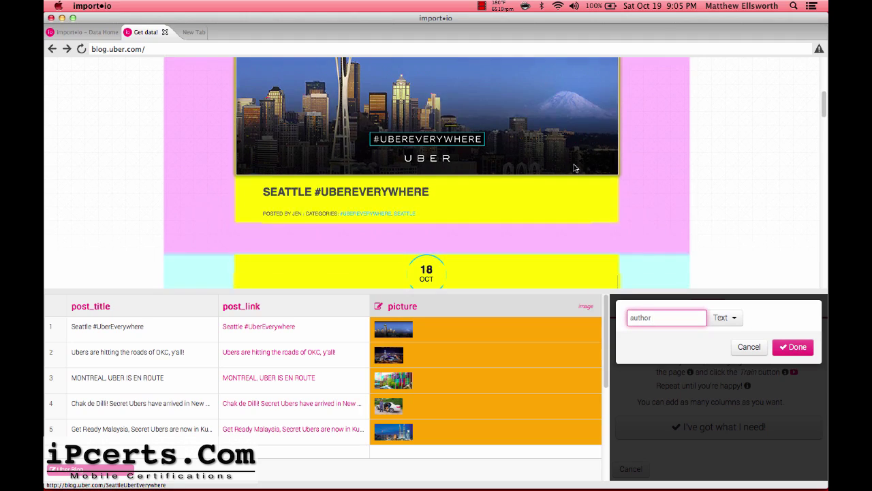
left_click(295, 214)
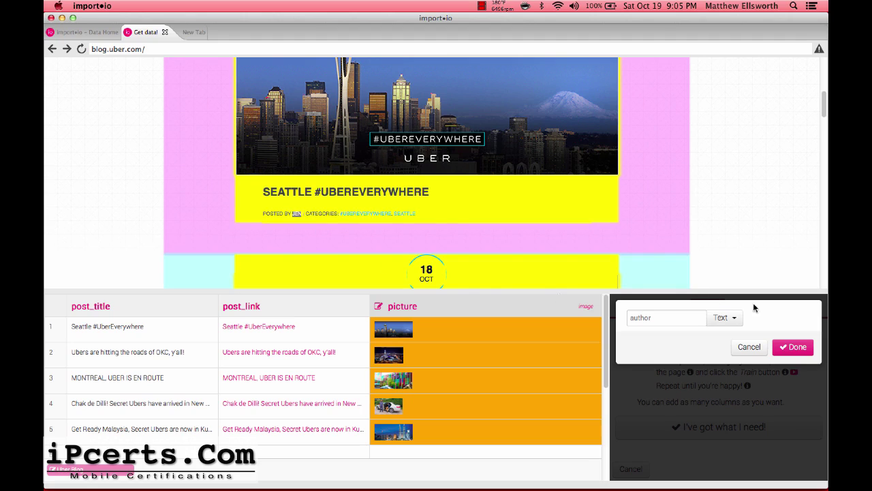
left_click(784, 347)
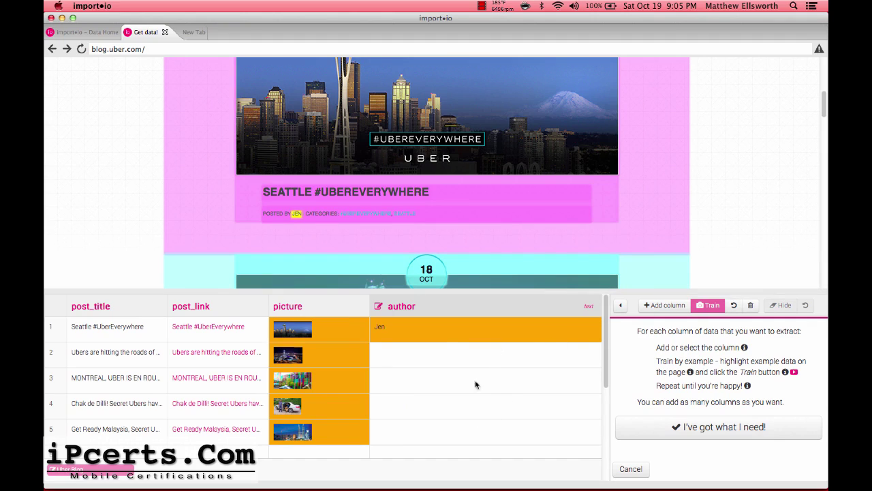
- Train the author column with the author's full name in the Oklahoma City post
scroll(504, 245, "down", 5)
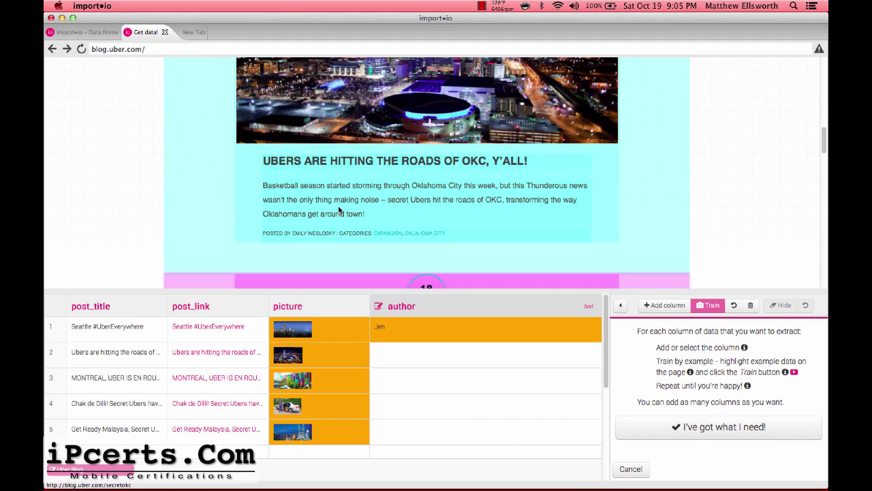
left_click_drag(292, 235, 308, 236)
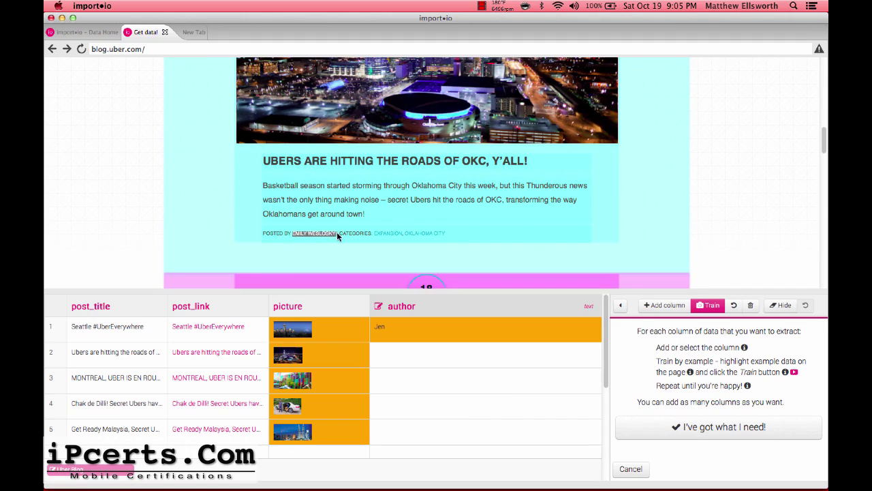
left_click(706, 305)
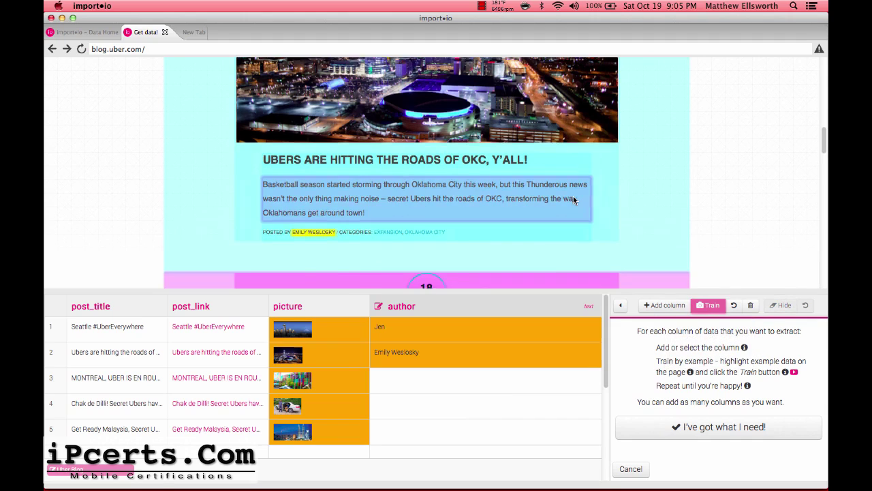
- Train the author column with the author's full name in the "Montreal, Uber is en route" post
scroll(574, 196, "down", 5)
scroll(491, 197, "down", 3)
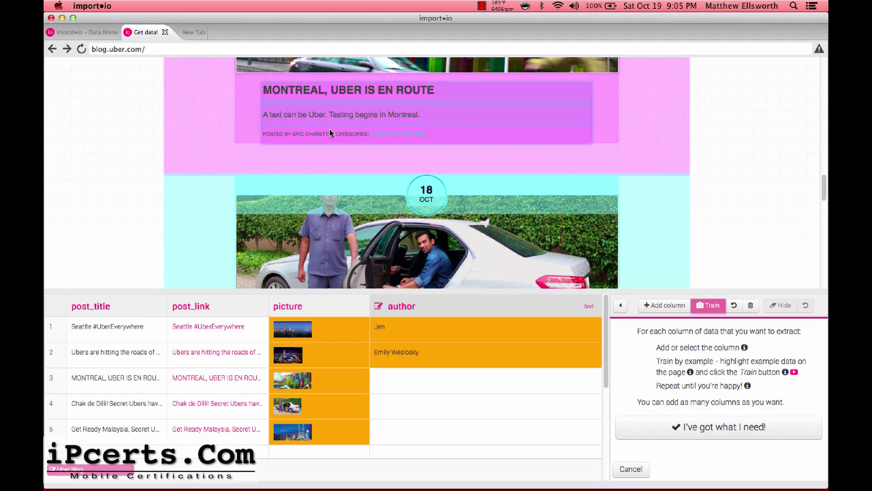
left_click_drag(292, 133, 328, 135)
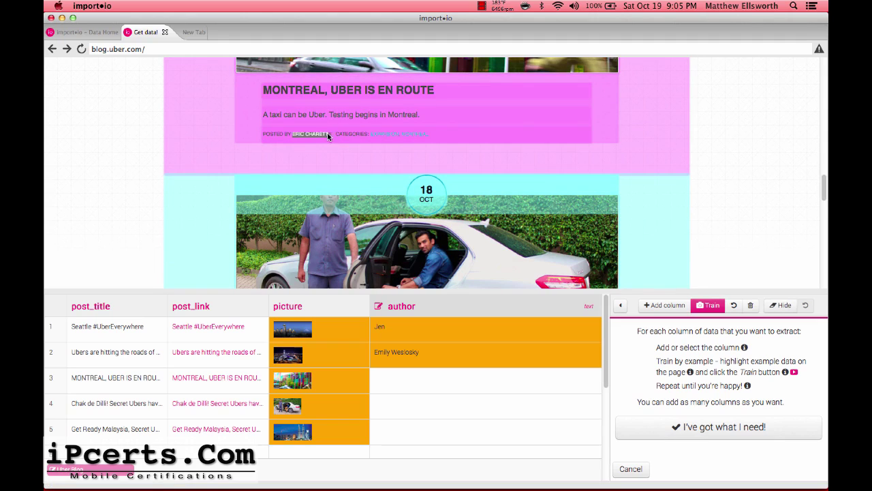
left_click(706, 307)
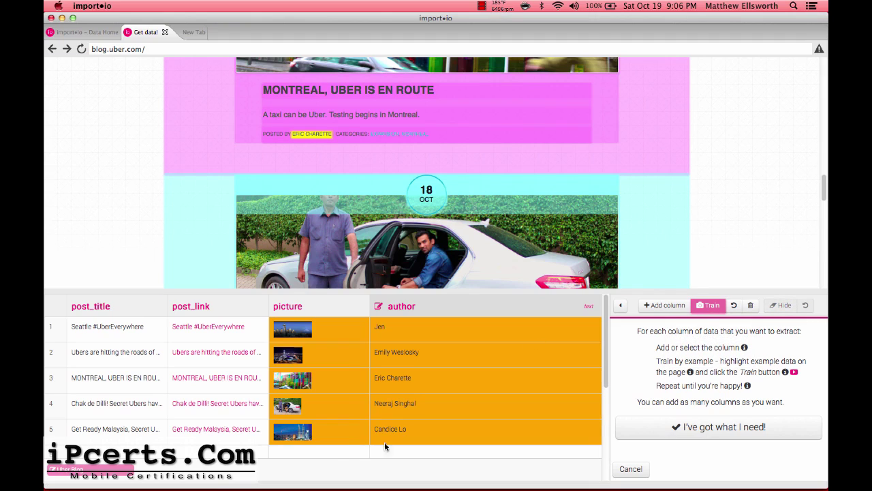
scroll(457, 329, "down", 3)
scroll(453, 327, "up", 2)
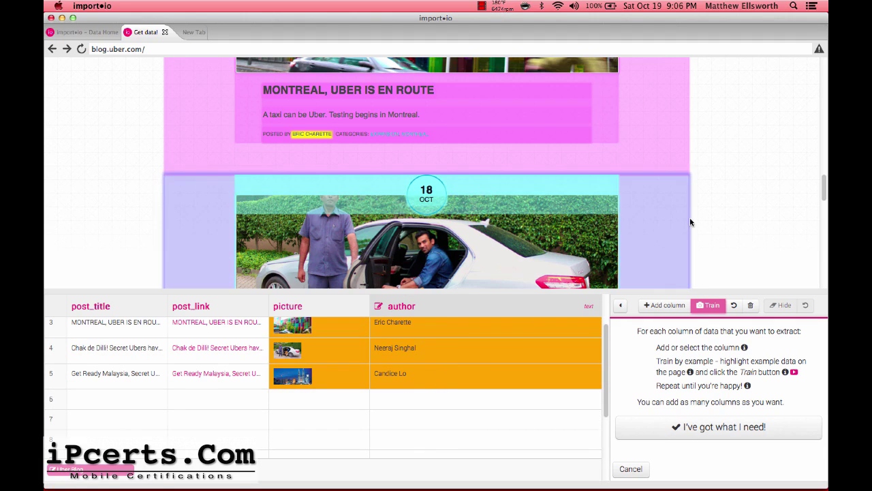
- Add a text column named categories and train it with "#UberEverywhere, Seattle" from the Seattle #UberEverywhere post
scroll(728, 221, "up", 10)
scroll(735, 203, "up", 5)
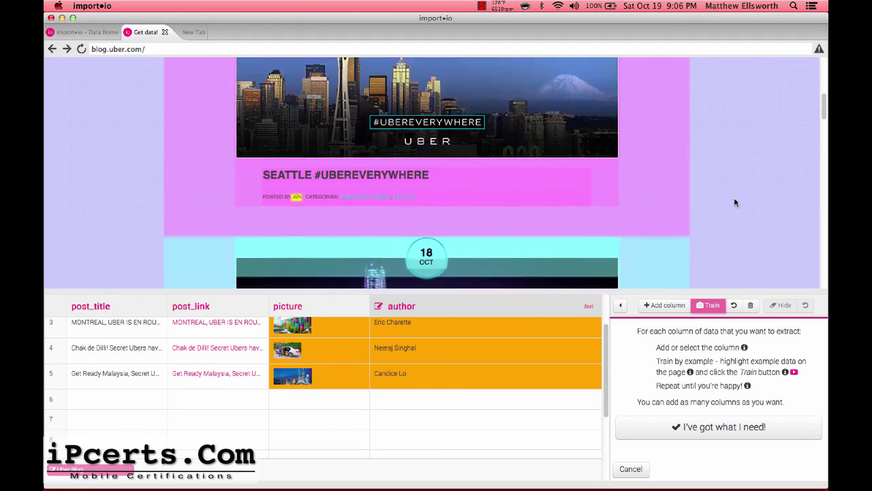
scroll(735, 202, "down", 3)
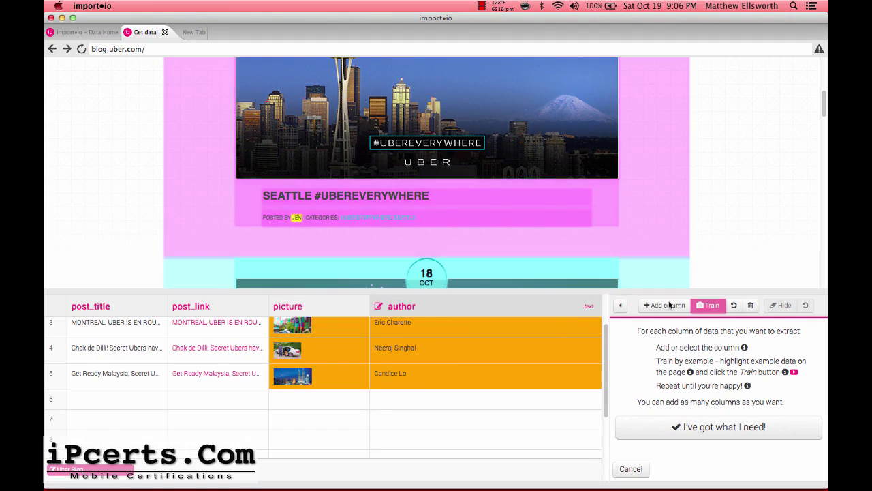
left_click(666, 305)
type("catego")
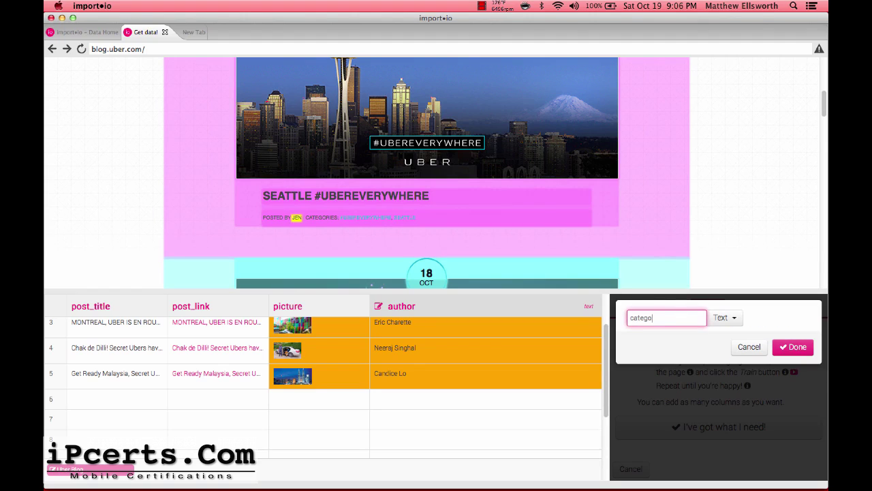
type("ries")
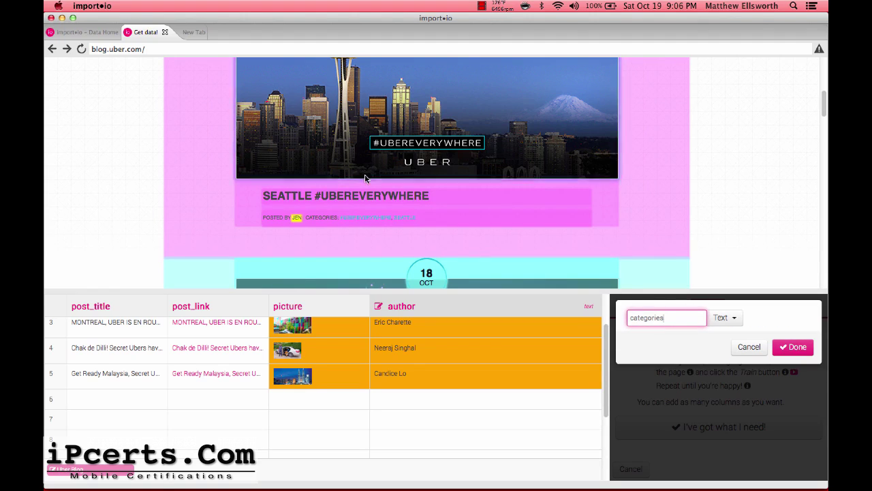
left_click(345, 217)
left_click_drag(345, 217, 416, 219)
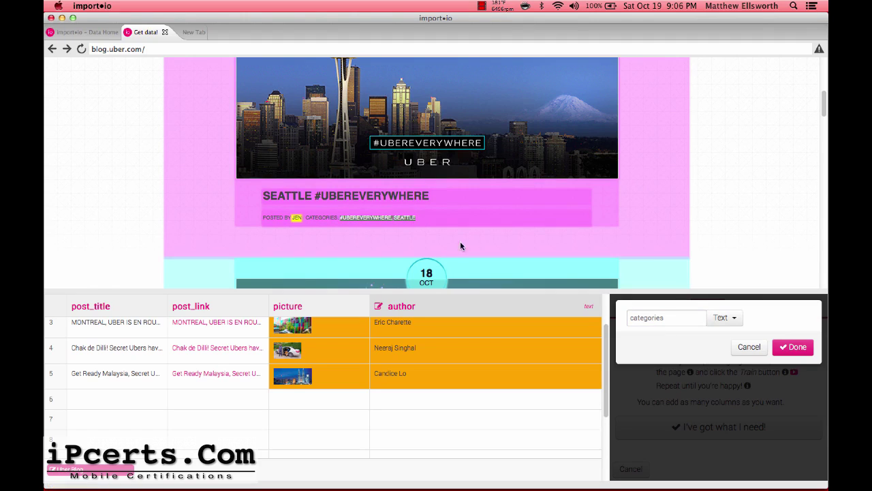
left_click(793, 347)
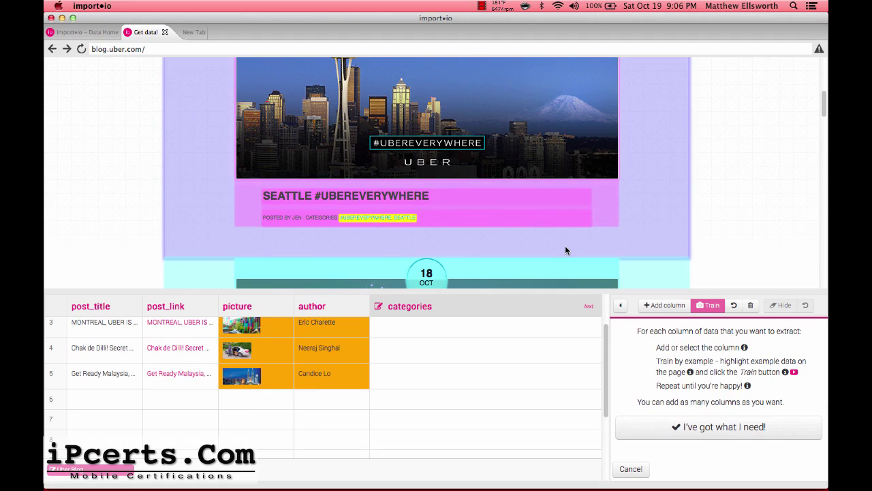
- Try to train the categories column again with the category text of the Seattle post
scroll(565, 248, "down", 5)
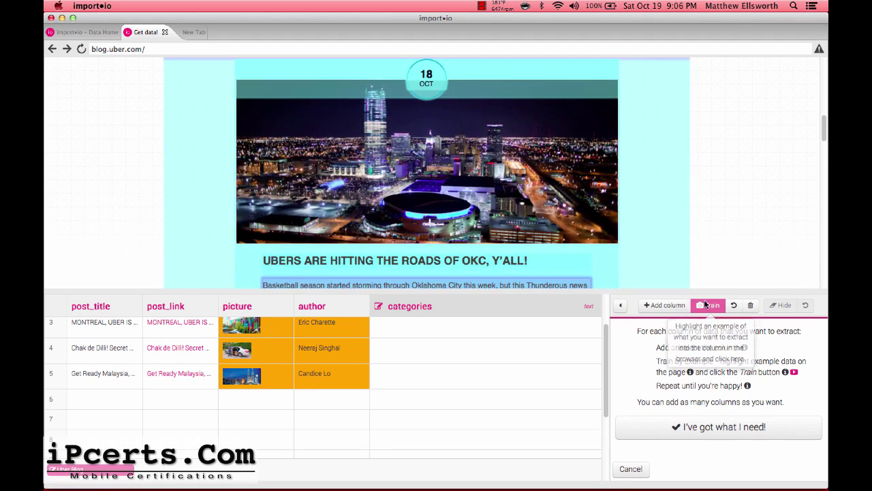
scroll(658, 202, "up", 5)
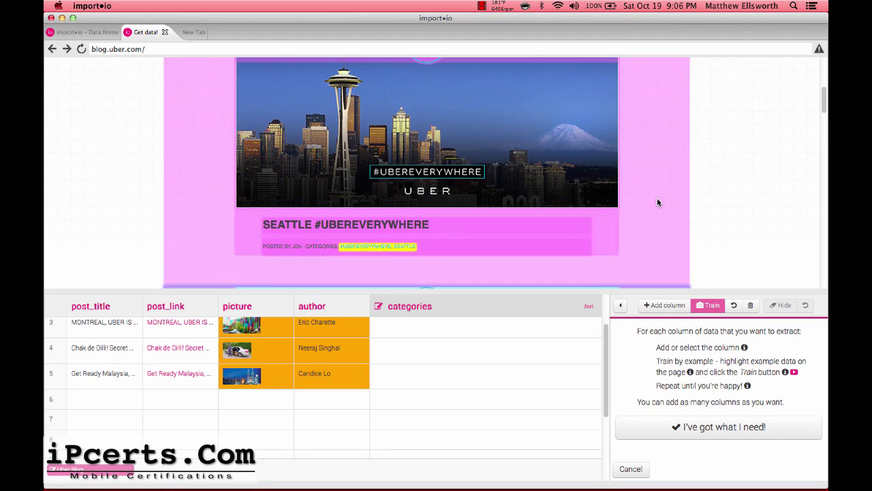
left_click(371, 248)
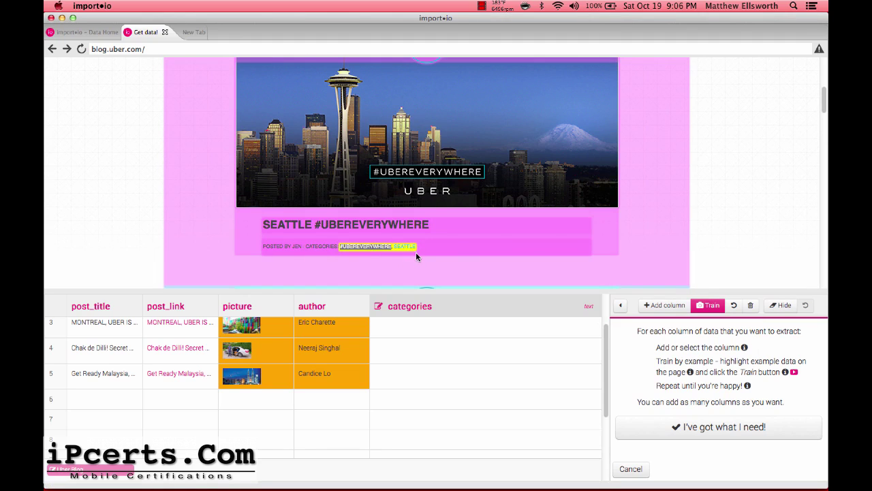
left_click(709, 305)
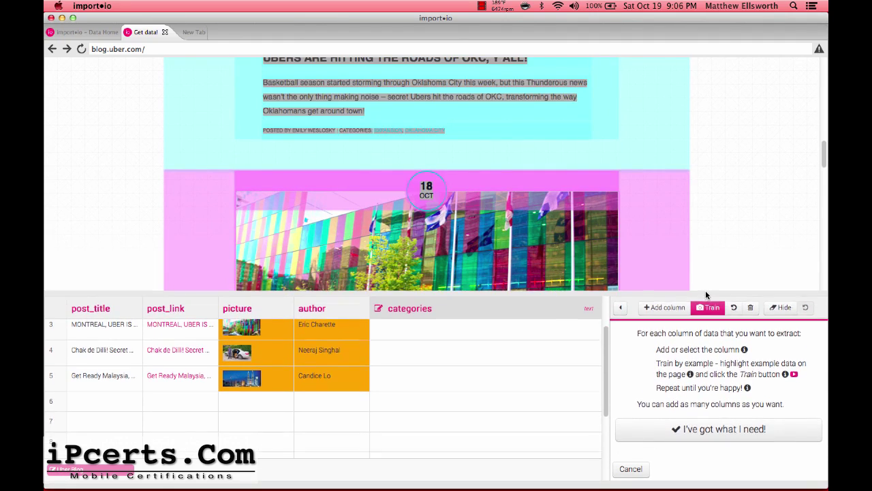
left_click(705, 305)
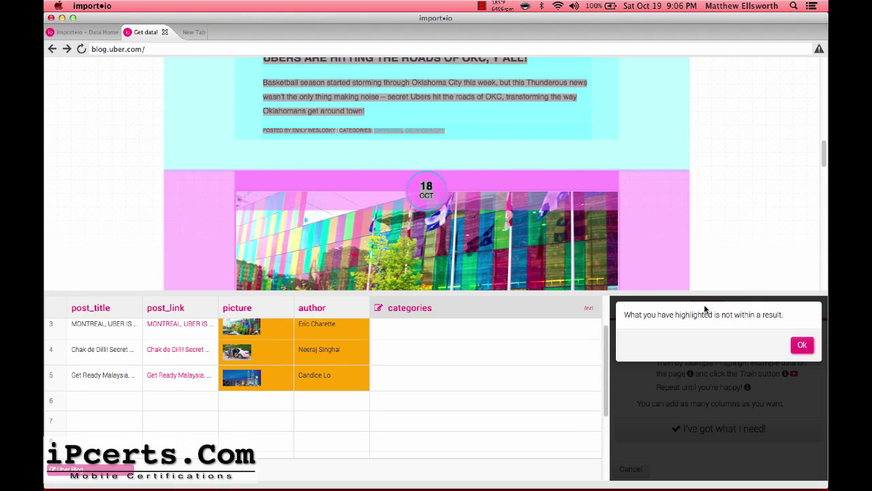
scroll(749, 222, "up", 3)
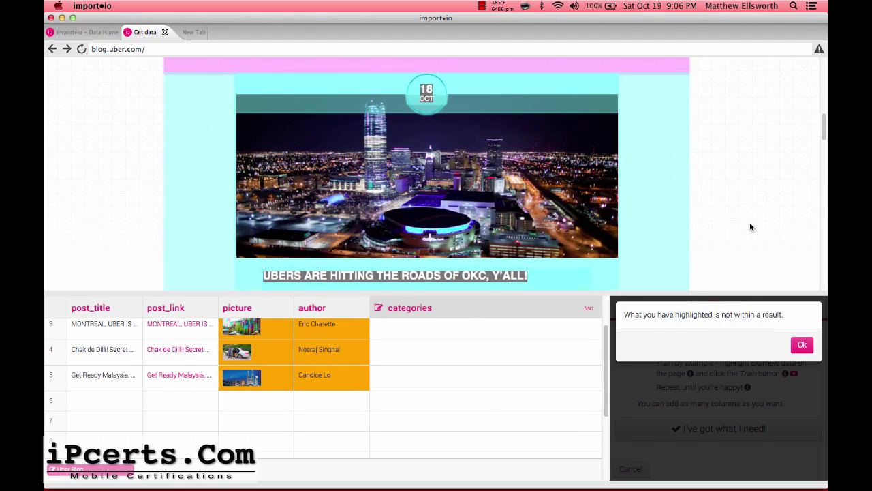
scroll(747, 209, "up", 3)
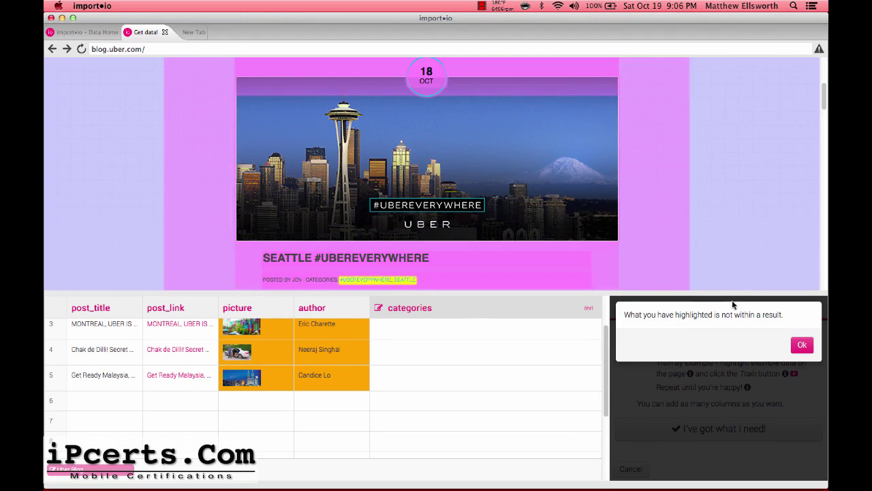
left_click(799, 343)
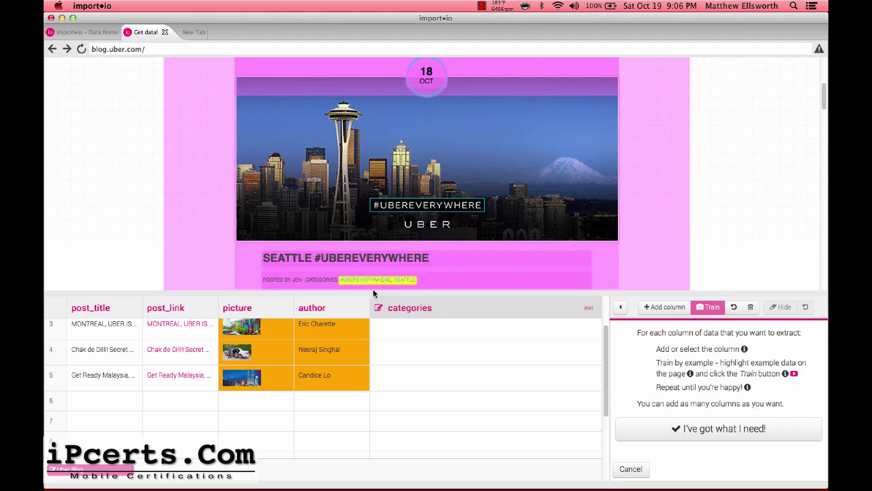
left_click_drag(341, 279, 396, 278)
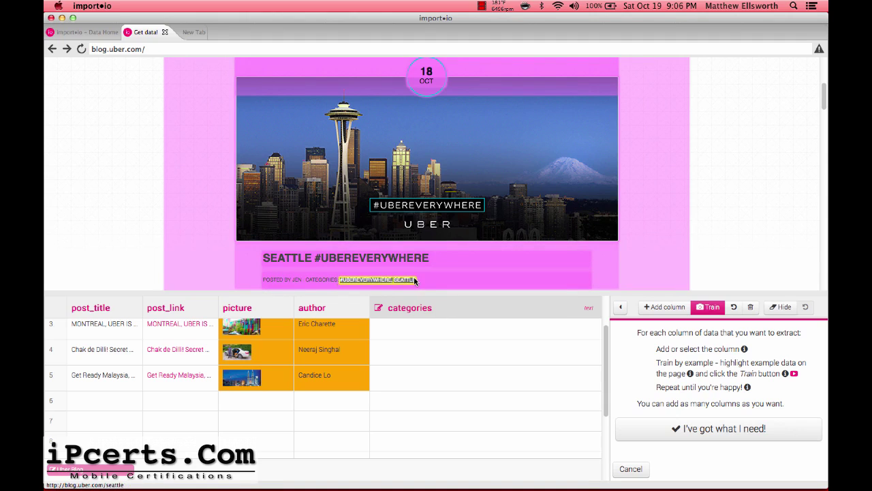
left_click(710, 309)
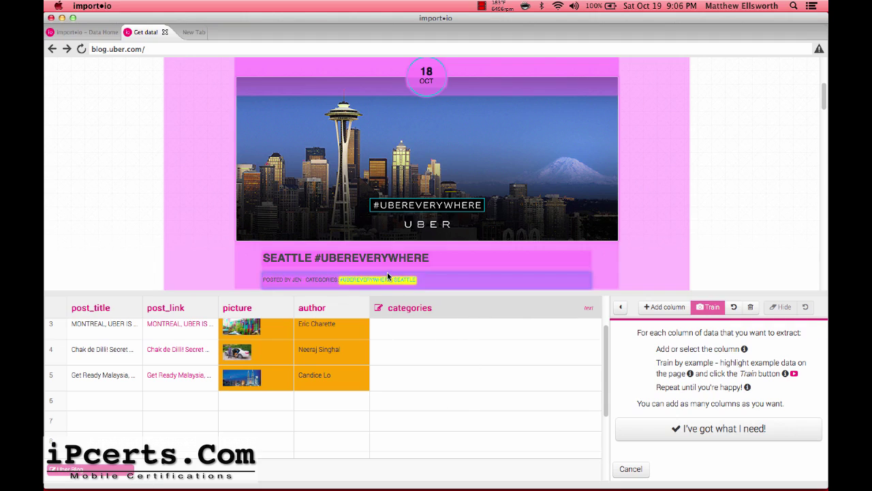
- Remove all examples from the categories column and retrain it with "#UberEverywhere, Seattle" from the Seattle post
left_click(752, 308)
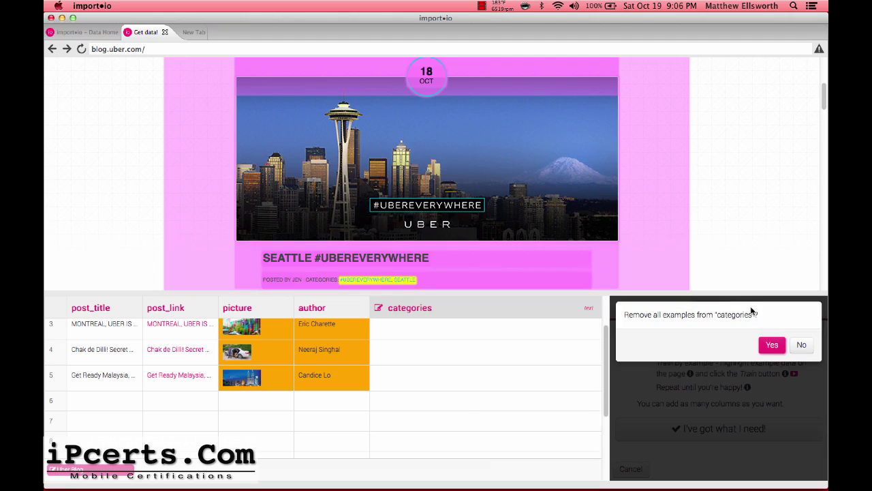
left_click(771, 346)
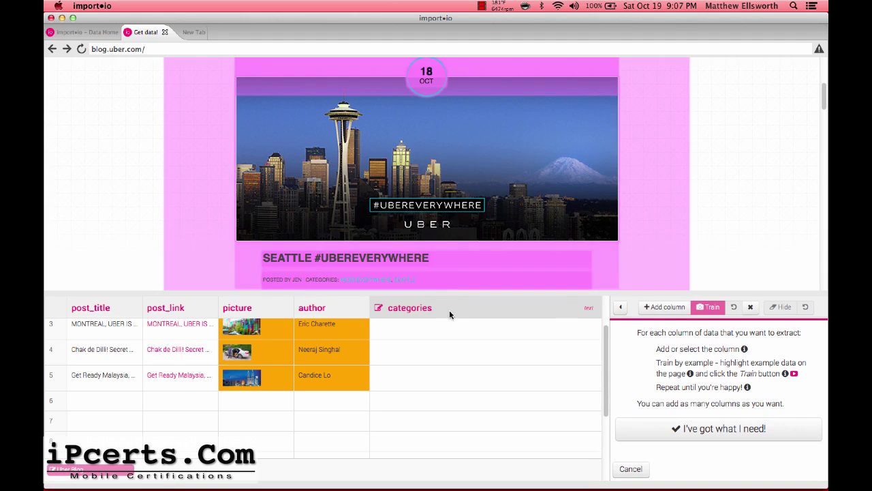
left_click_drag(340, 279, 373, 279)
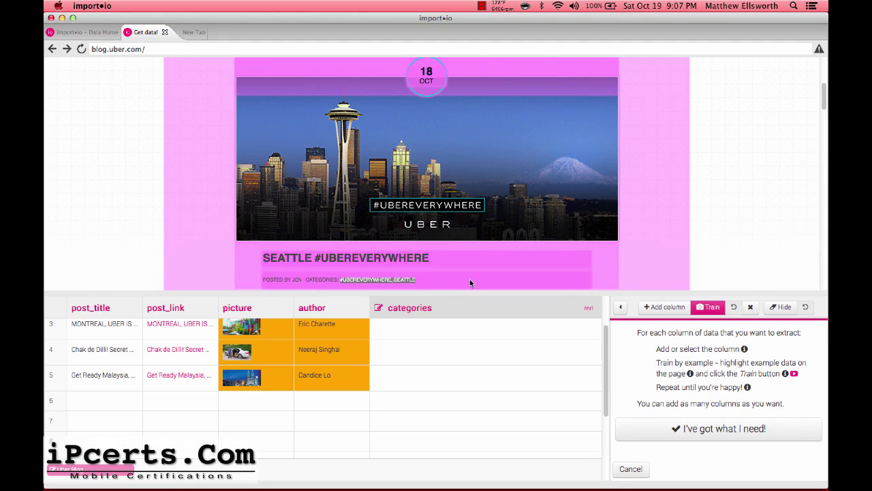
left_click(713, 308)
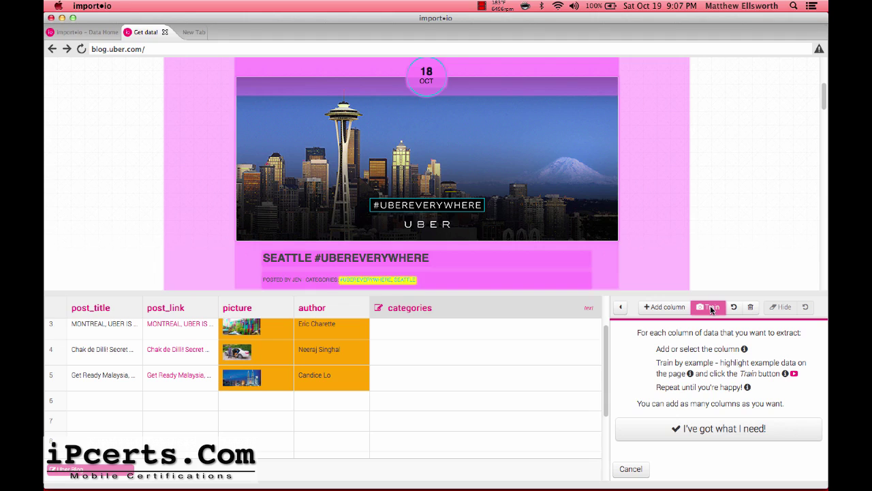
- Train the categories column with "Expansion, Oklahoma City" from the Oklahoma City post
scroll(494, 263, "down", 10)
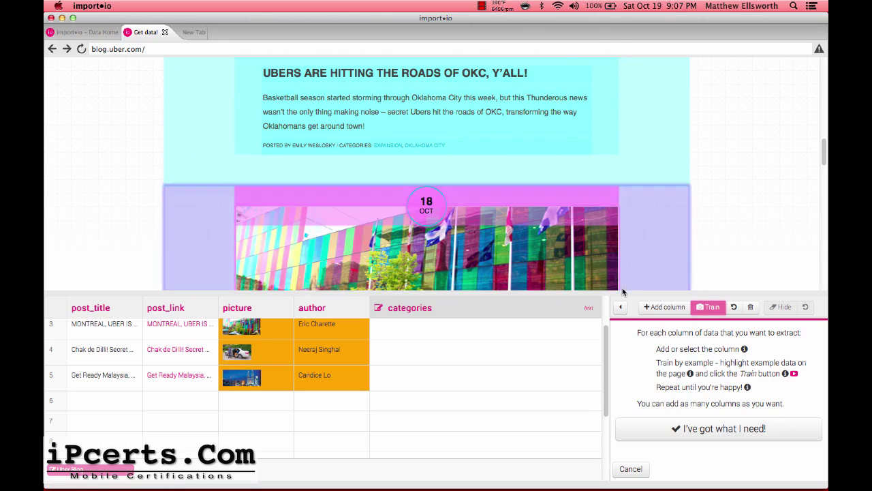
left_click_drag(375, 145, 439, 146)
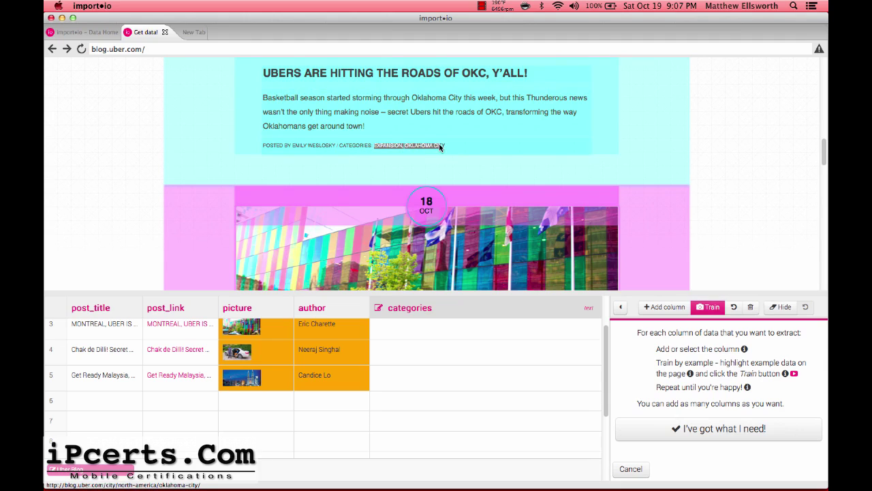
left_click(708, 307)
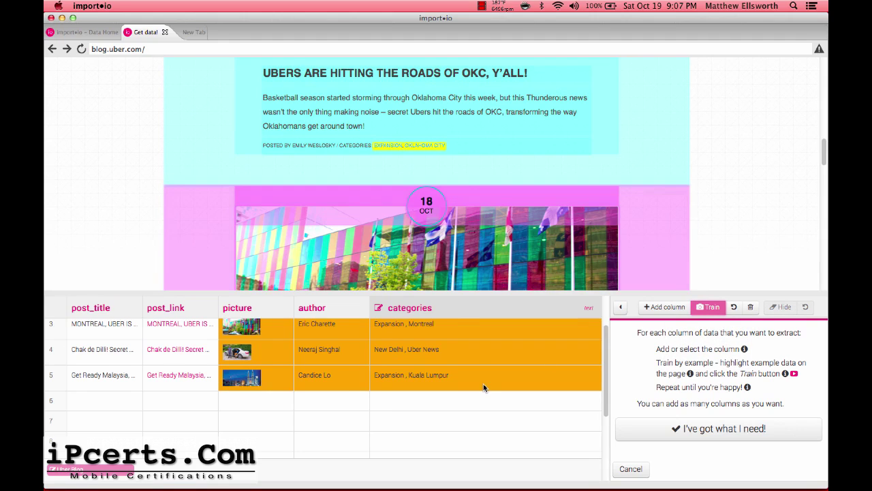
- Add a text column named date and train it with the 18 OCT date badge of the Seattle post
scroll(485, 388, "up", 2)
scroll(671, 250, "up", 3)
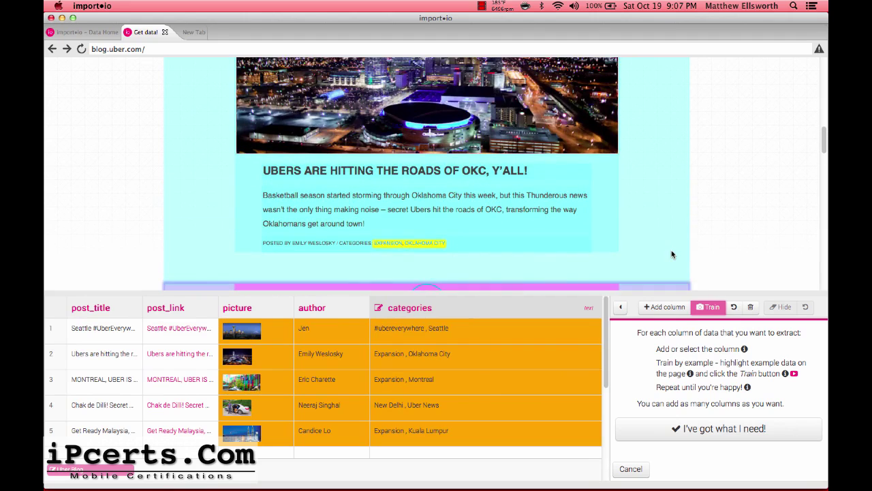
scroll(738, 230, "up", 5)
scroll(739, 235, "up", 5)
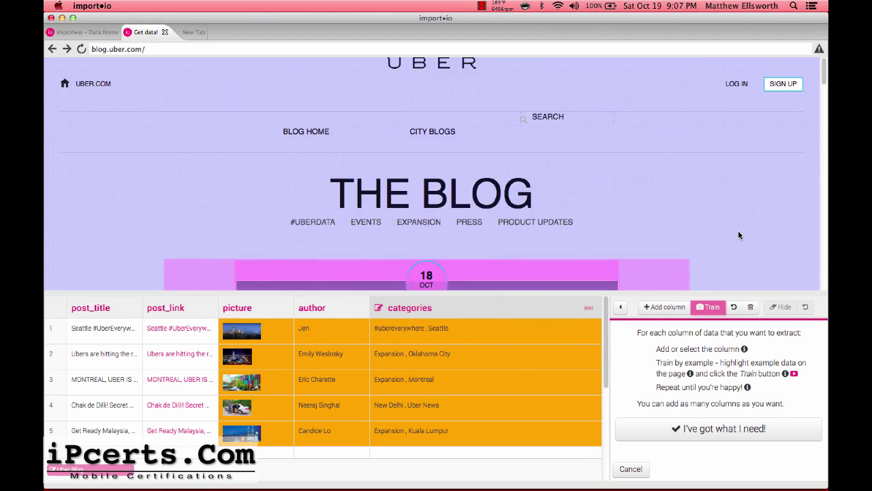
scroll(738, 234, "down", 4)
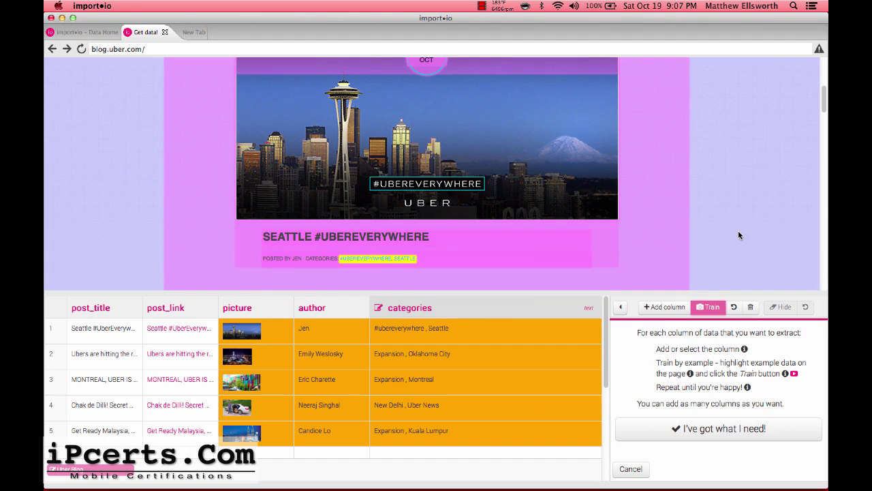
left_click(665, 307)
type("date")
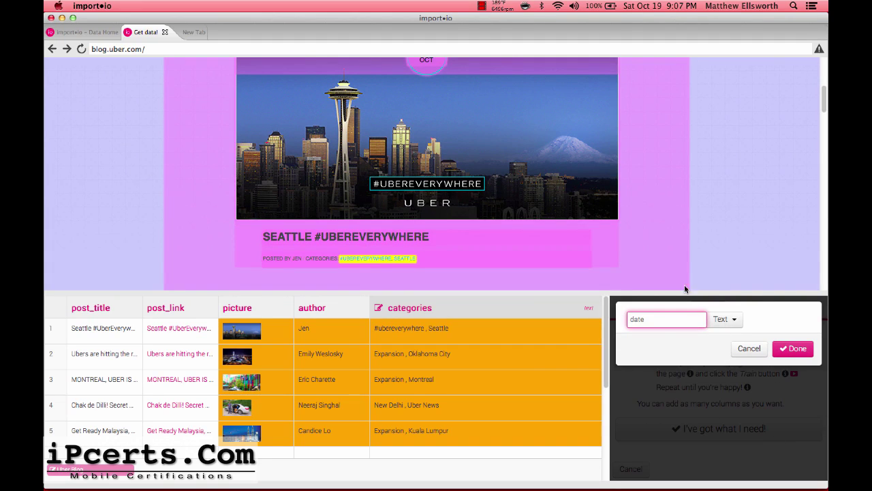
scroll(743, 266, "up", 5)
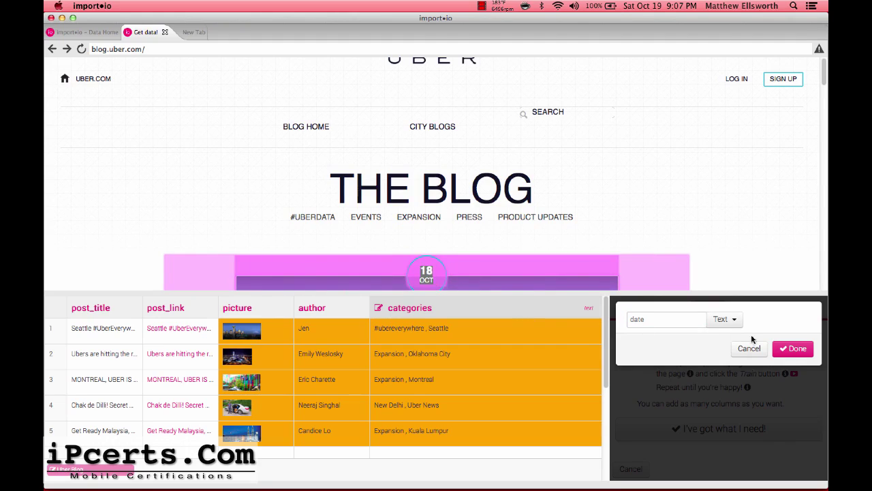
left_click(792, 348)
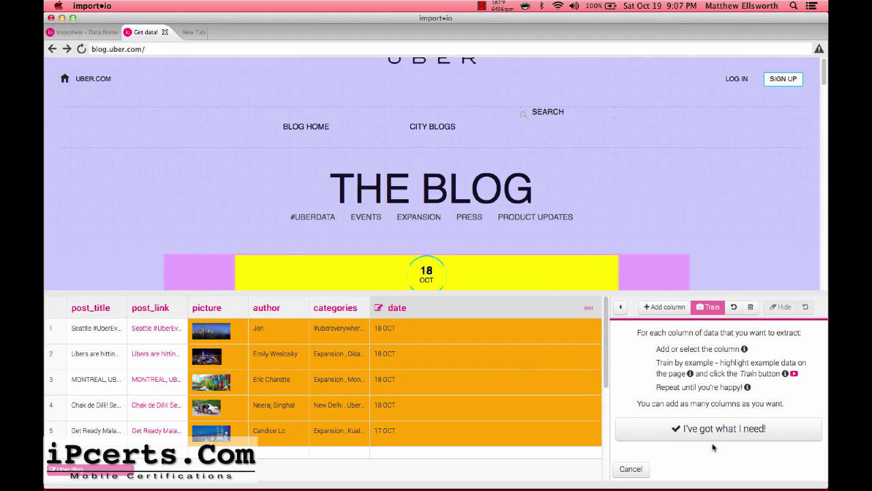
- Finish training the extractor and save it under the name Uber Blog
left_click(734, 429)
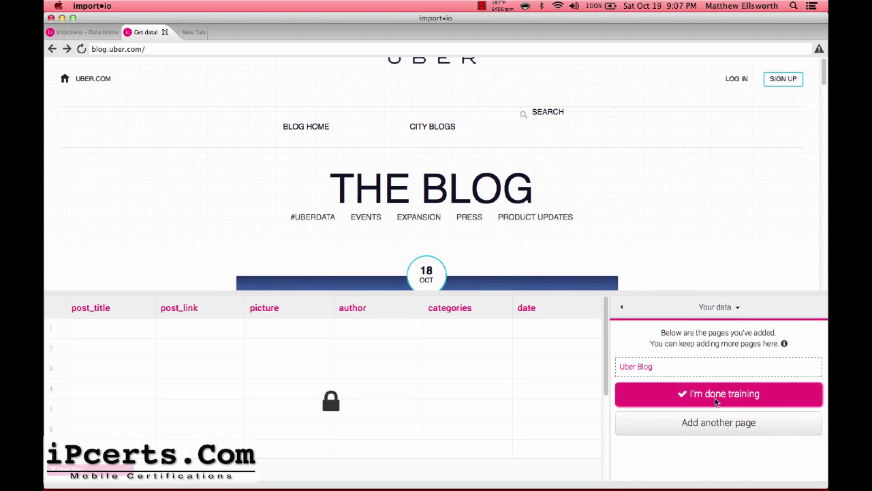
left_click(716, 401)
left_click(716, 385)
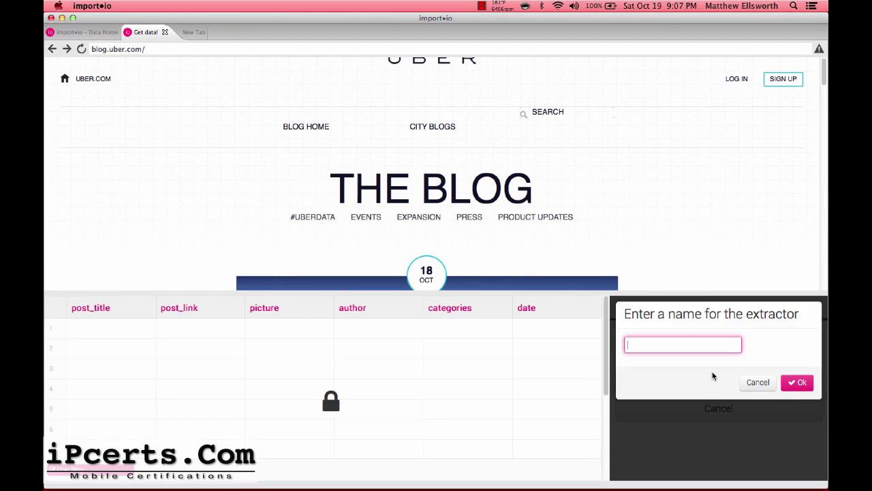
type("Uber Blog")
key("Return")
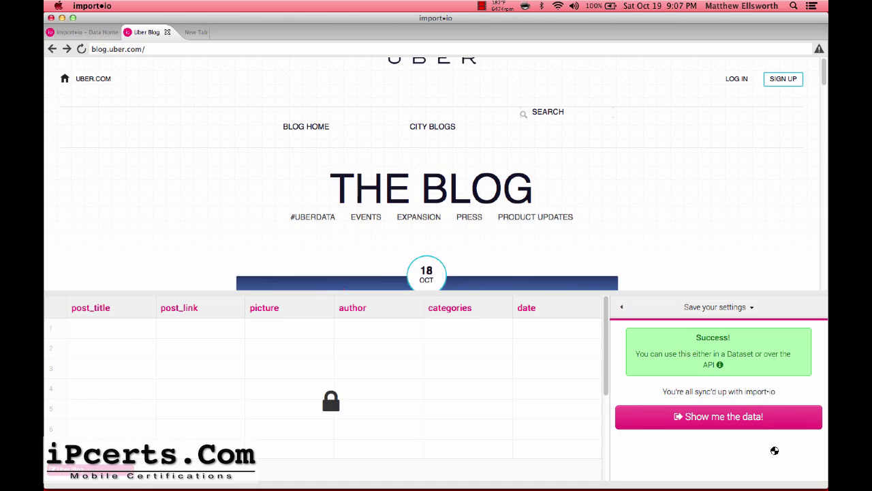
- Show the extracted Uber Blog data as a data set, then save it and create a dashboard from it
left_click(757, 417)
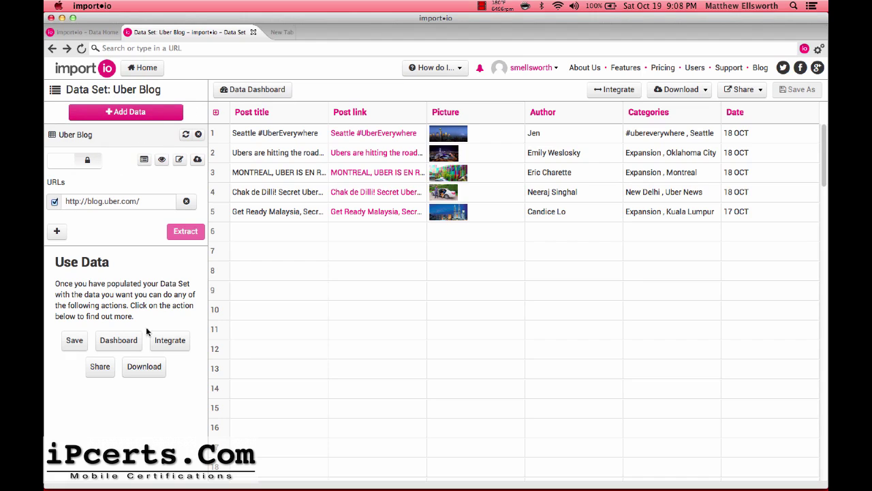
left_click(248, 92)
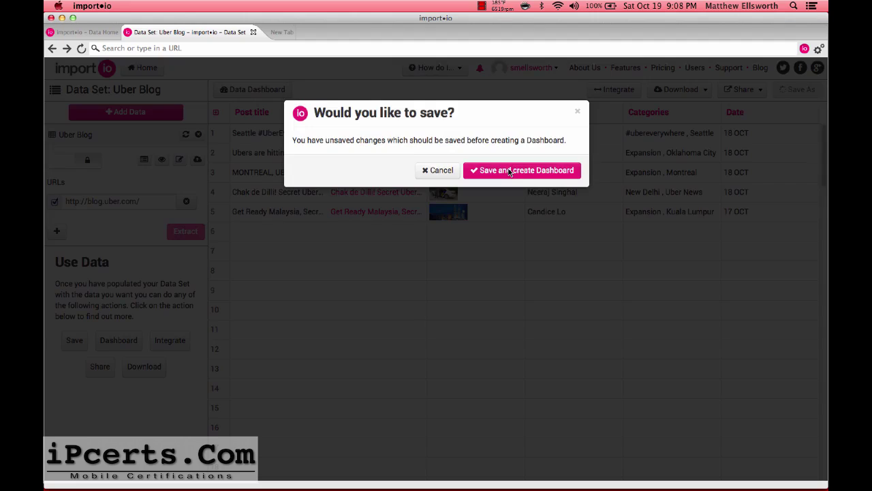
left_click(508, 171)
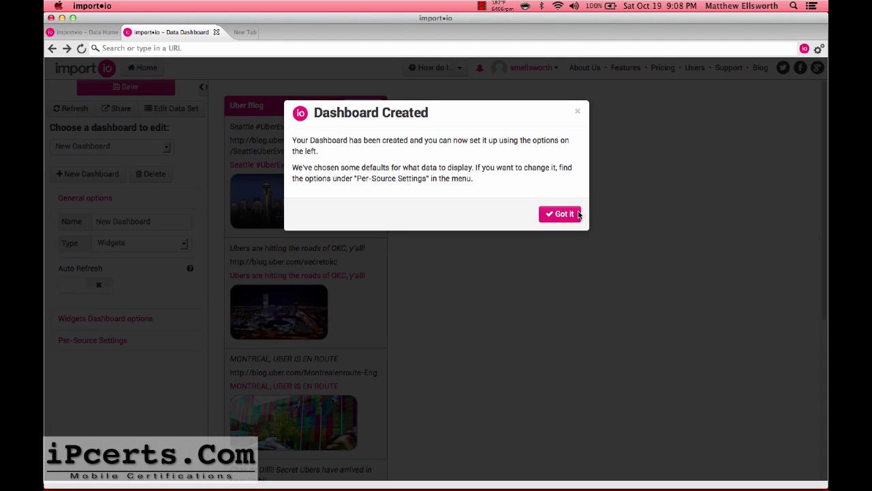
- Dismiss the dashboard-created notice and rename the new dashboard as Uber Intel
left_click(576, 215)
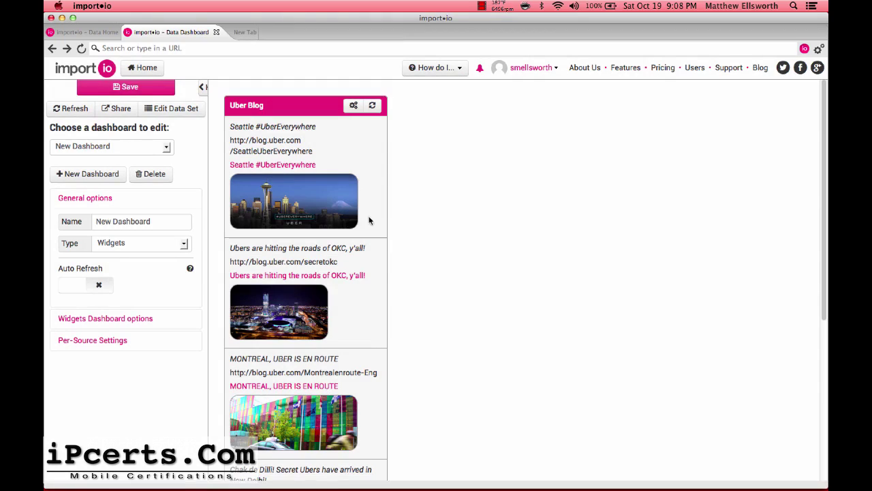
triple_click(133, 223)
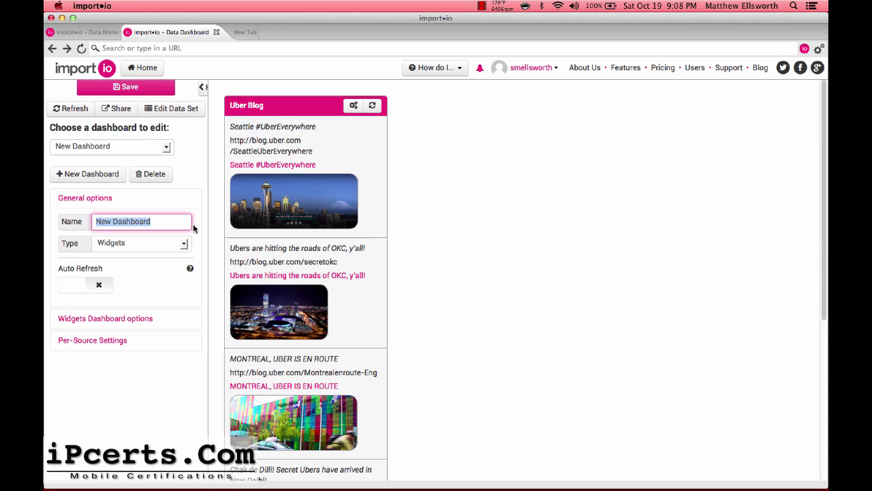
type("Ube")
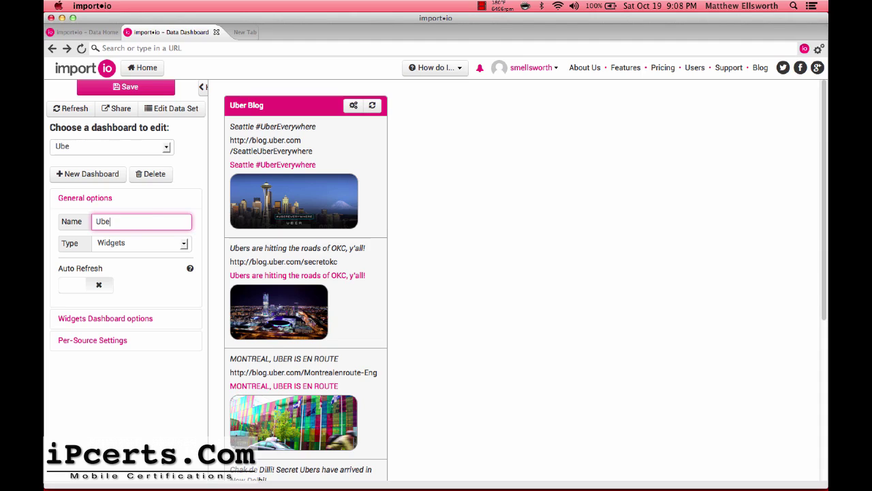
type("r Intel")
- Turn on auto refresh for the Uber Intel dashboard and set the refresh period to 2 minutes
left_click(76, 286)
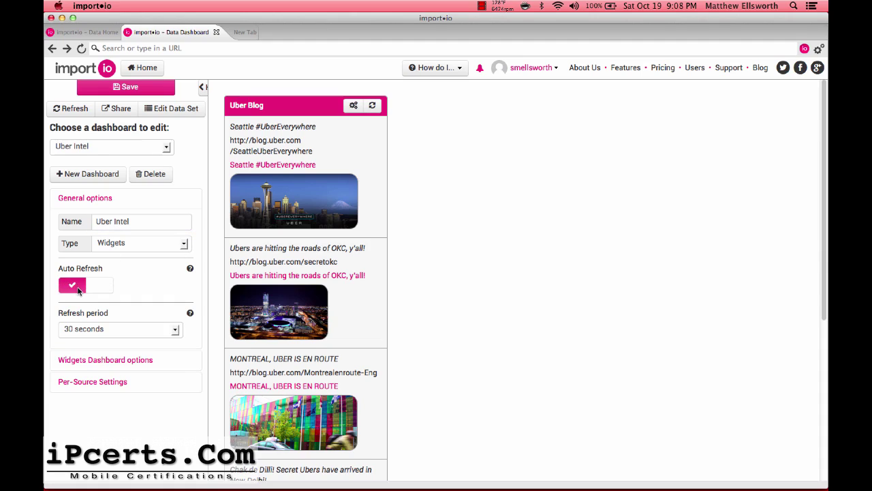
left_click(177, 331)
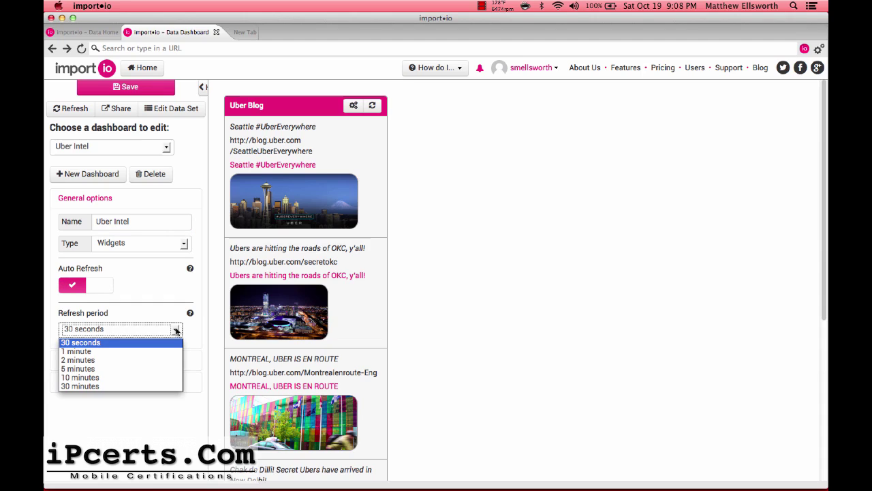
left_click(167, 359)
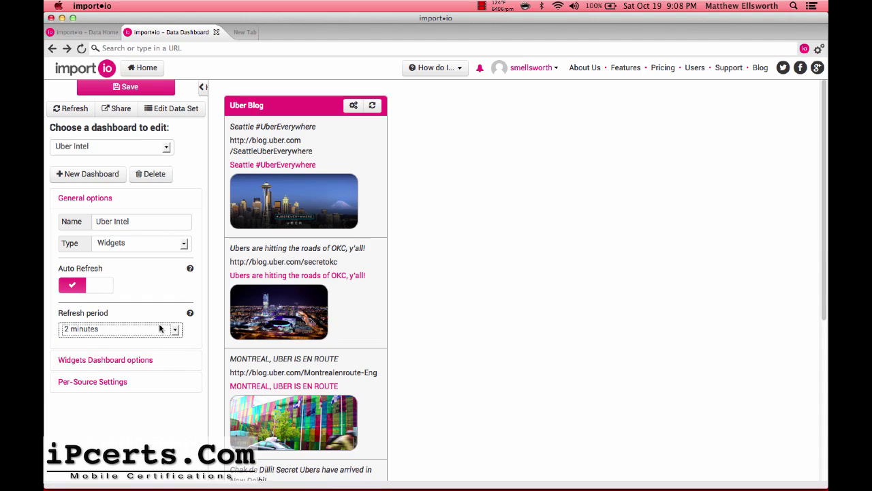
left_click(174, 330)
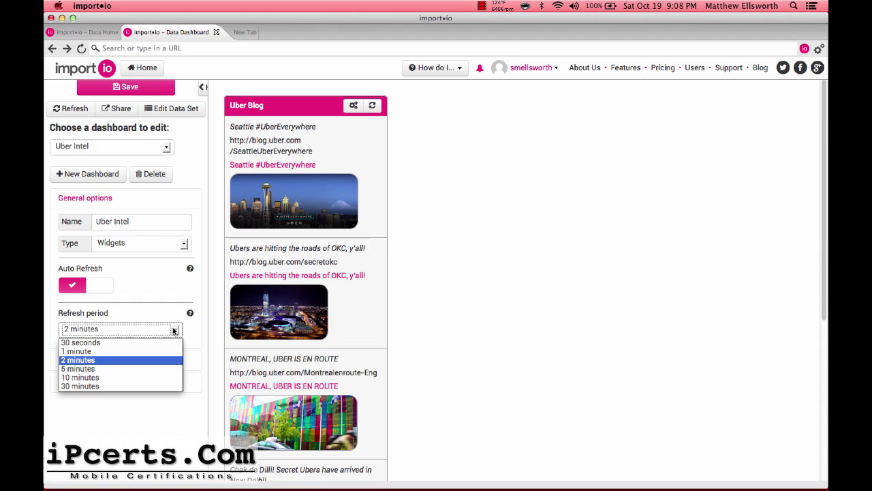
left_click(151, 382)
- Review the general options and the available number-of-results choices in the widgets dashboard options
left_click(124, 197)
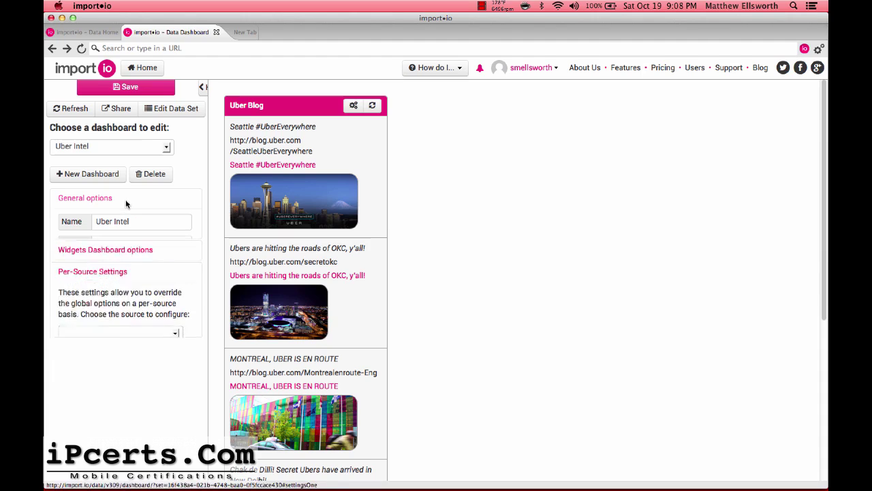
left_click(172, 364)
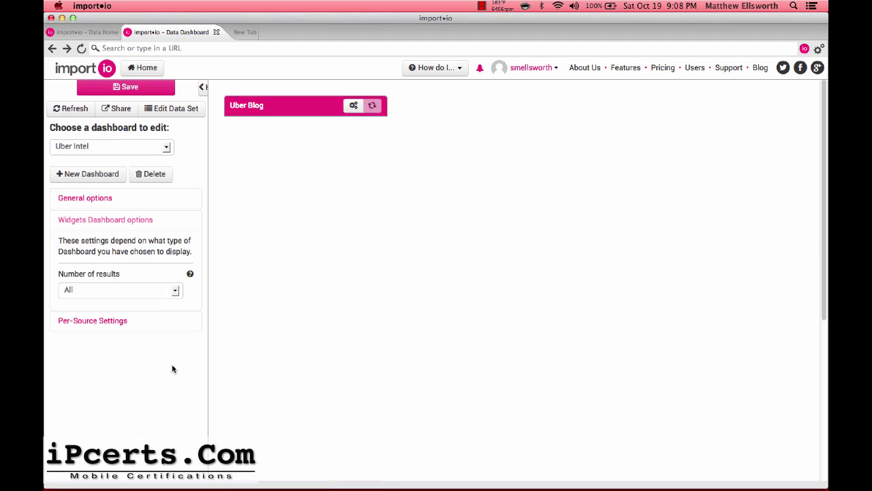
left_click(155, 291)
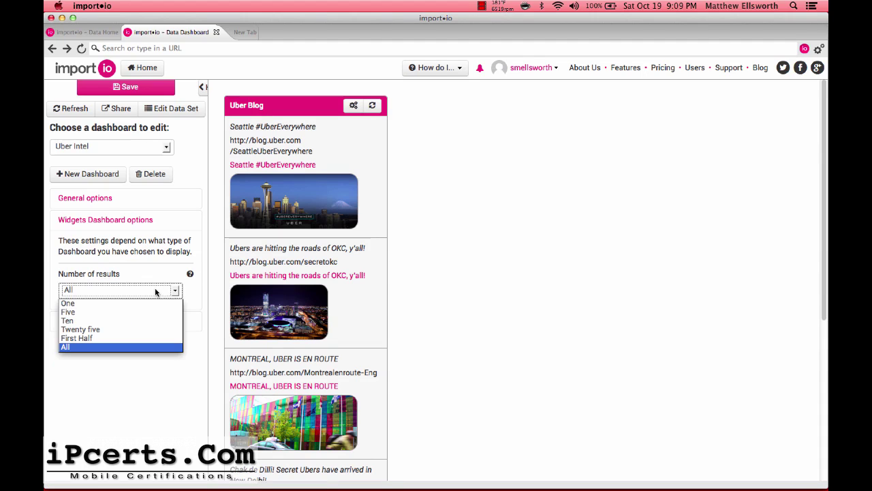
left_click(155, 292)
- Open the per-source settings for the Uber Blog source and examine the columns available as its content
left_click(156, 327)
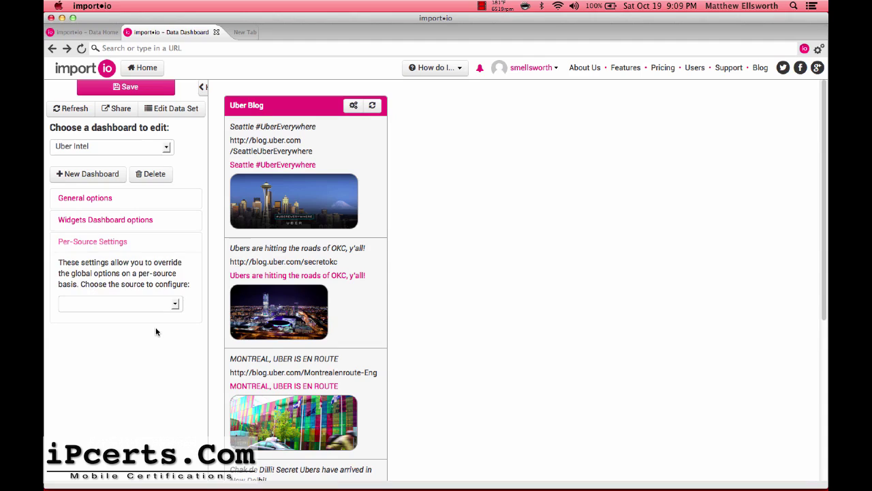
left_click(179, 303)
left_click(170, 323)
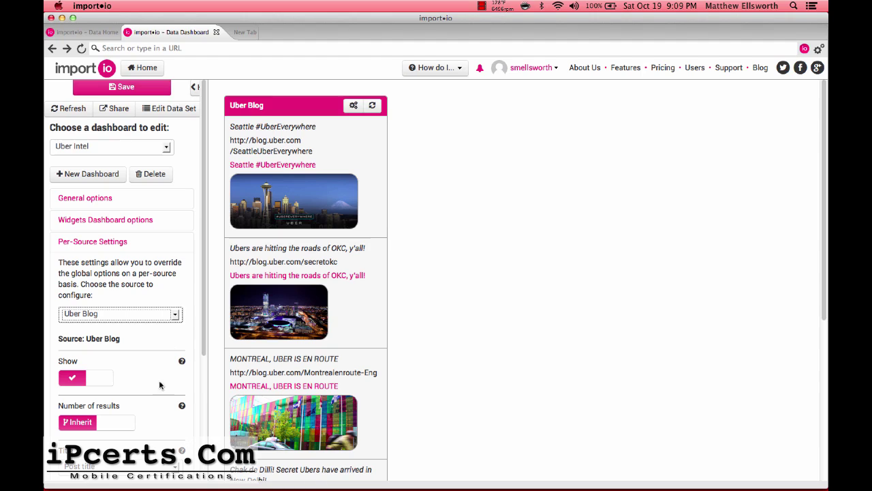
scroll(136, 388, "down", 3)
scroll(137, 388, "down", 3)
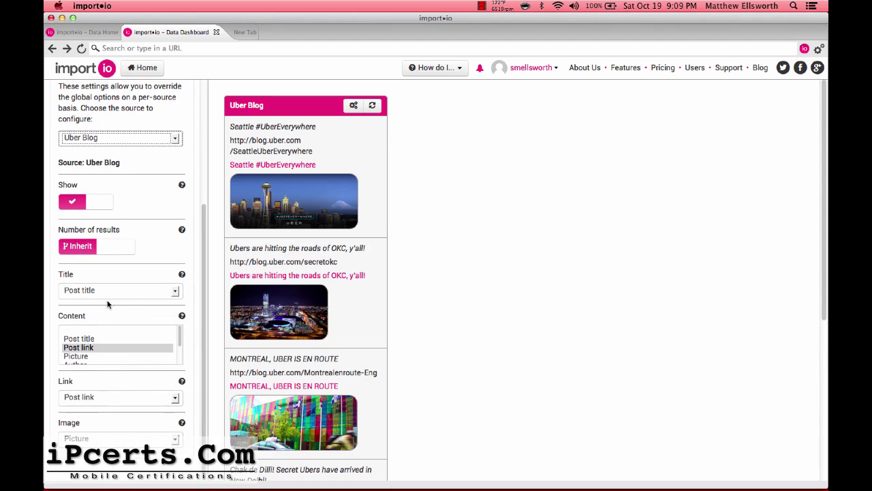
scroll(103, 349, "down", 2)
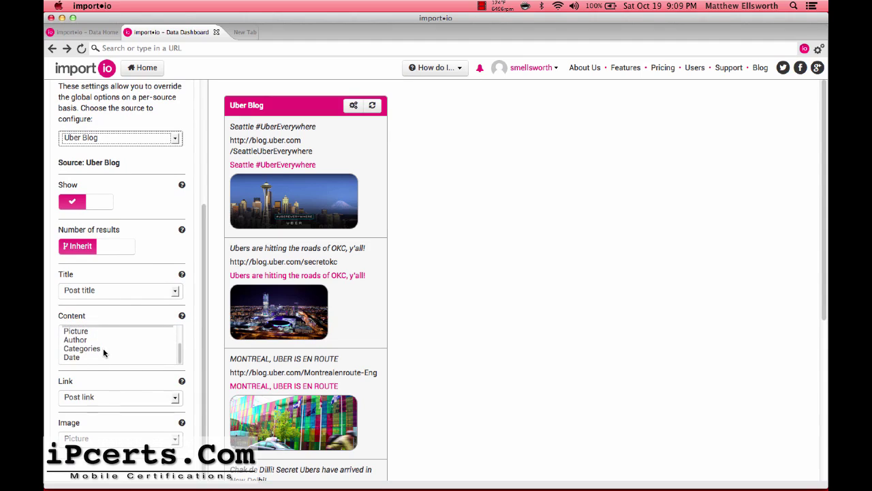
scroll(103, 349, "up", 1)
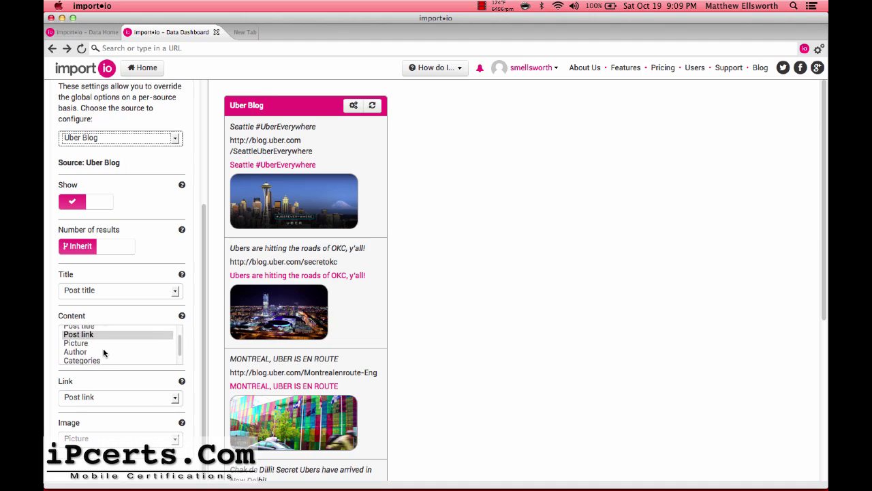
scroll(103, 351, "down", 1)
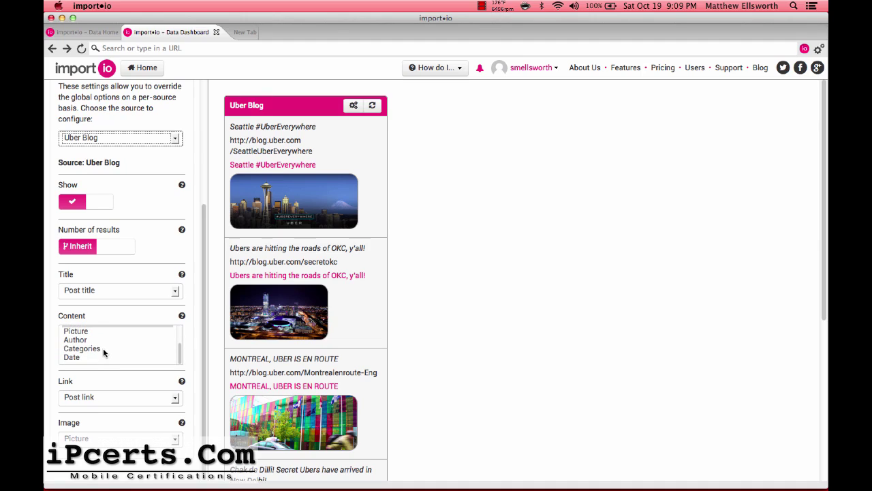
scroll(103, 348, "up", 2)
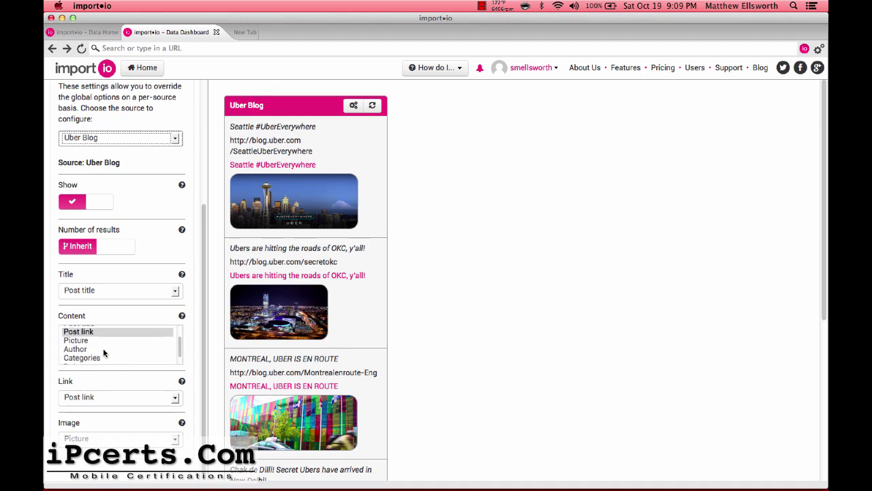
- Try Picture as the content column of the Uber Blog source, and switch back to Post link
left_click(103, 347)
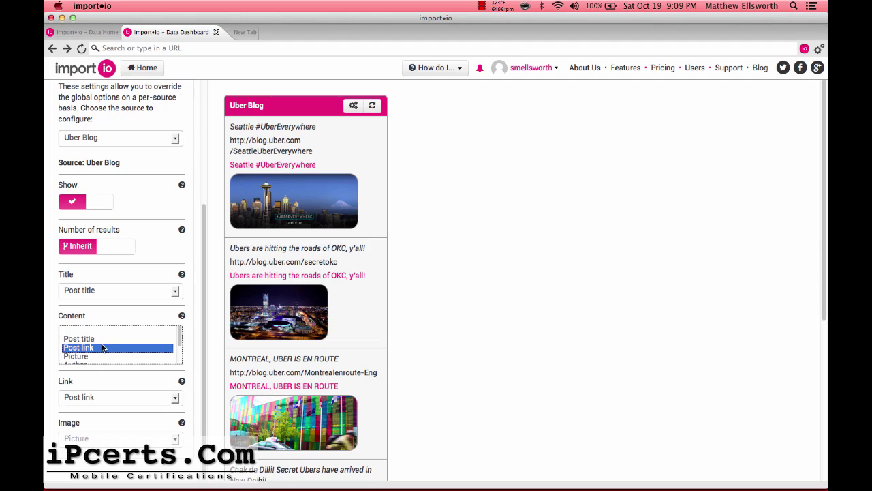
scroll(102, 349, "down", 1)
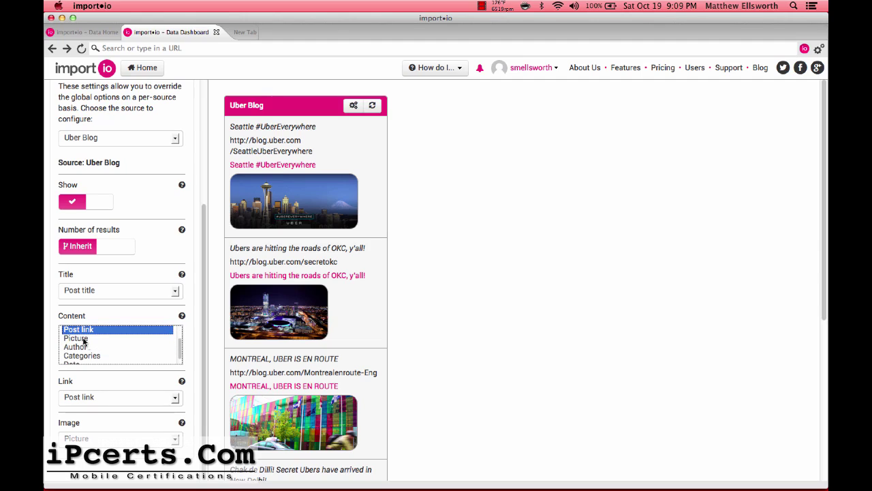
left_click(84, 338)
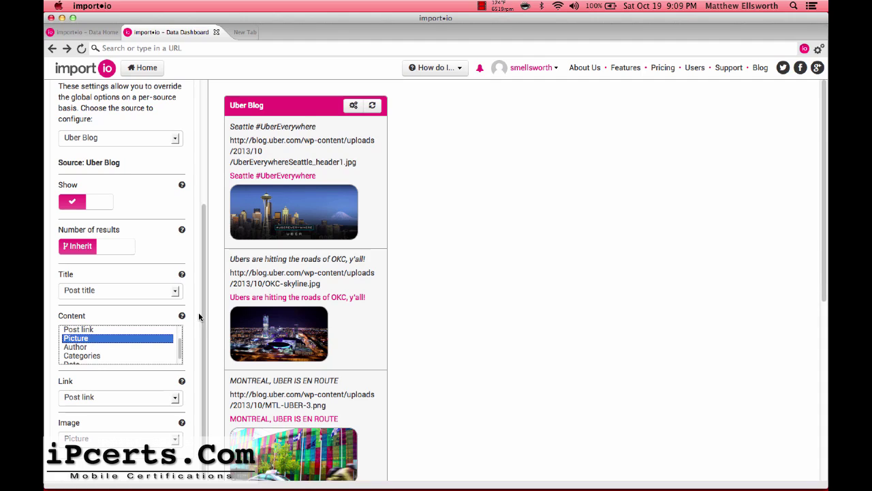
left_click(104, 330)
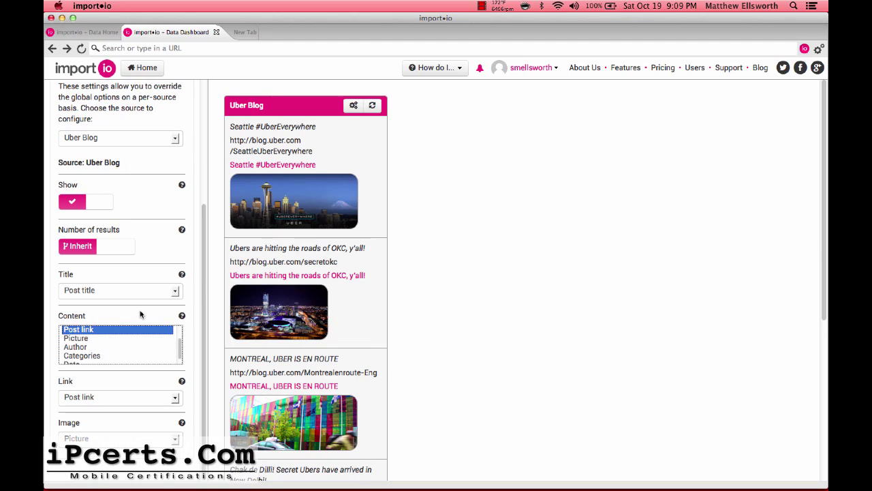
- Try the blank entry and Post title as the Uber Blog content, and reselect Post link
scroll(153, 341, "up", 2)
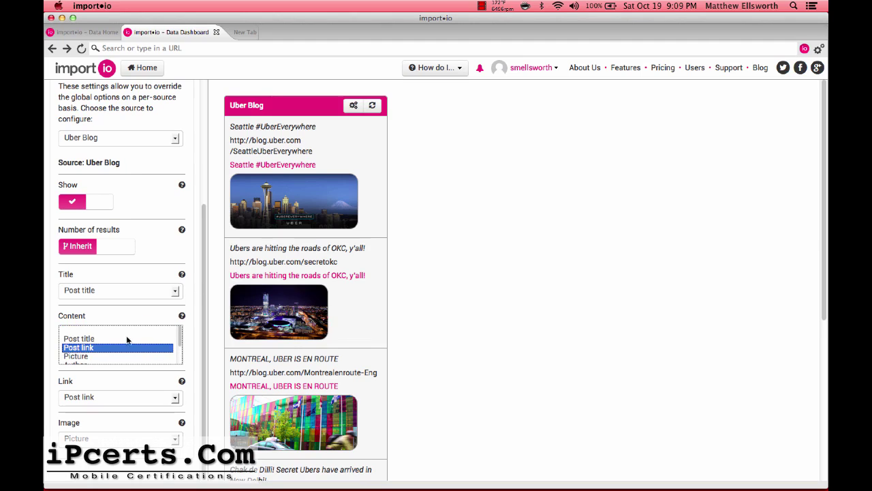
left_click(123, 332)
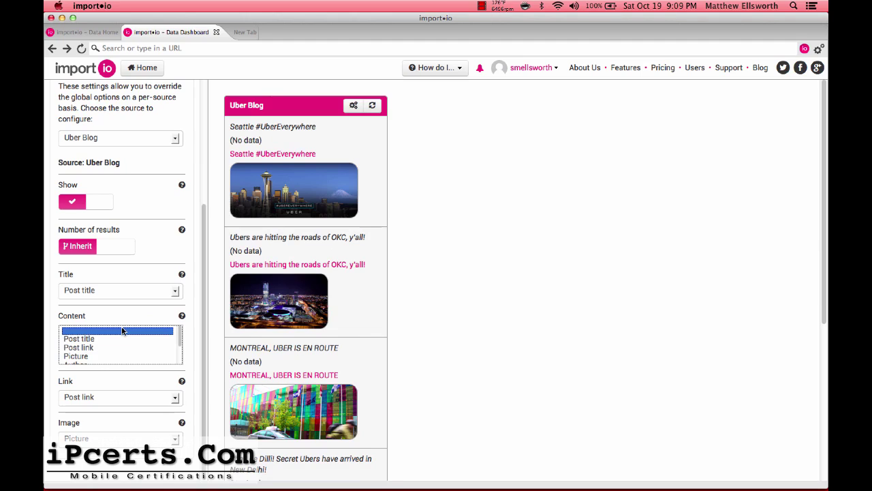
scroll(97, 340, "down", 3)
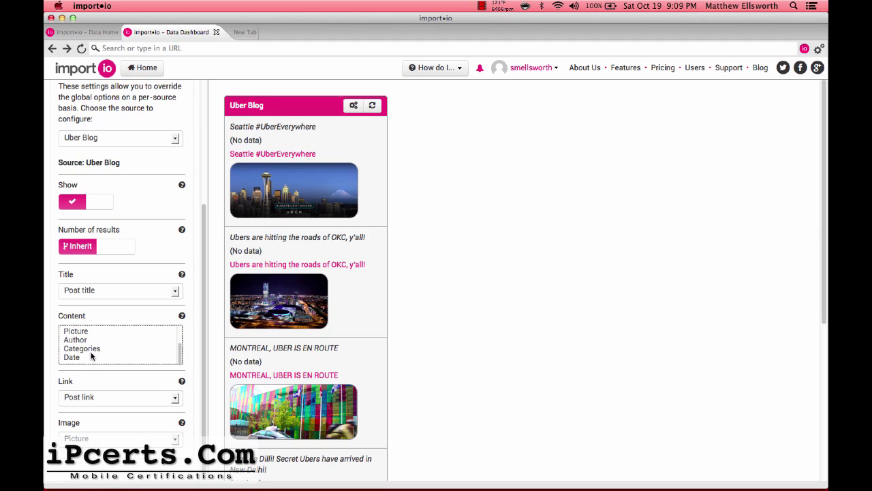
scroll(93, 355, "up", 3)
left_click(92, 339)
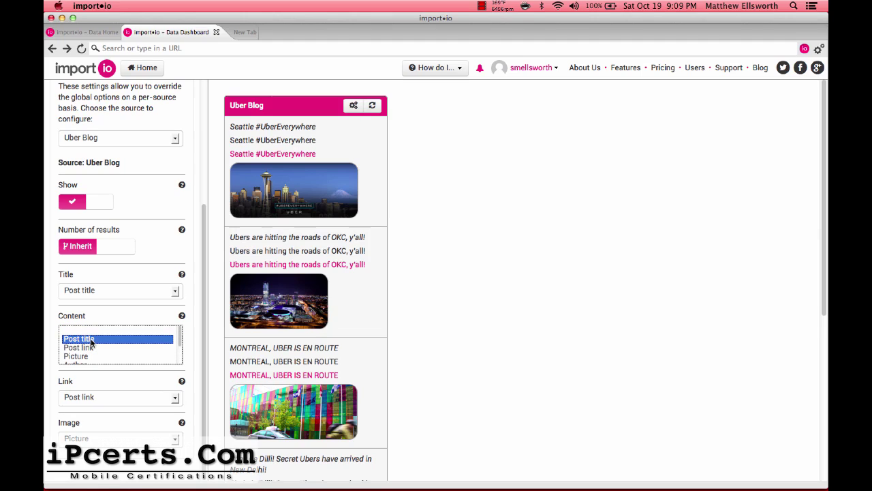
left_click(92, 348)
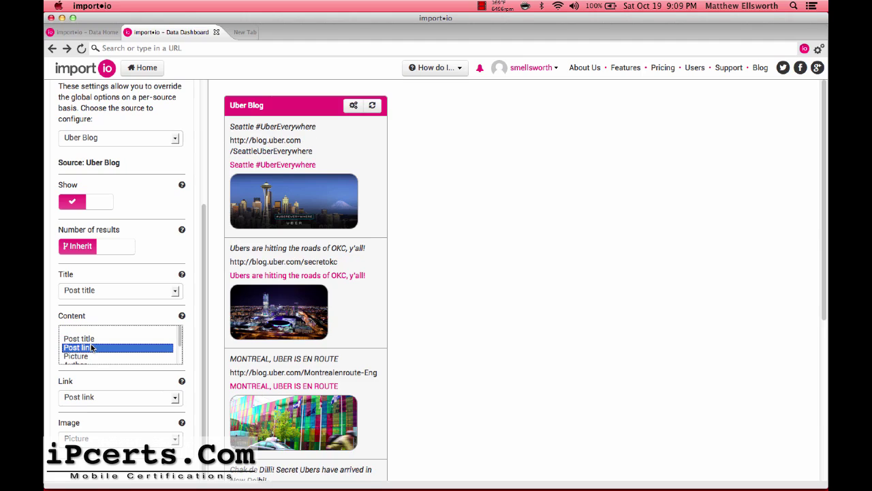
left_click(91, 340)
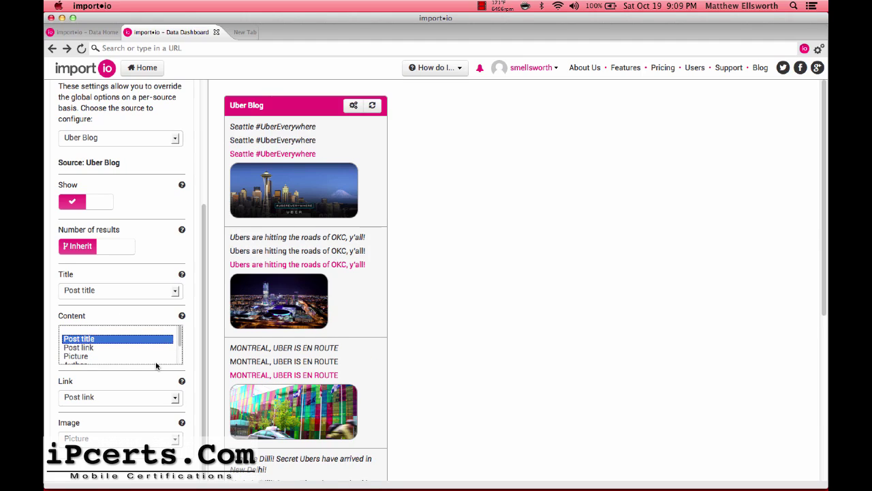
left_click(105, 348)
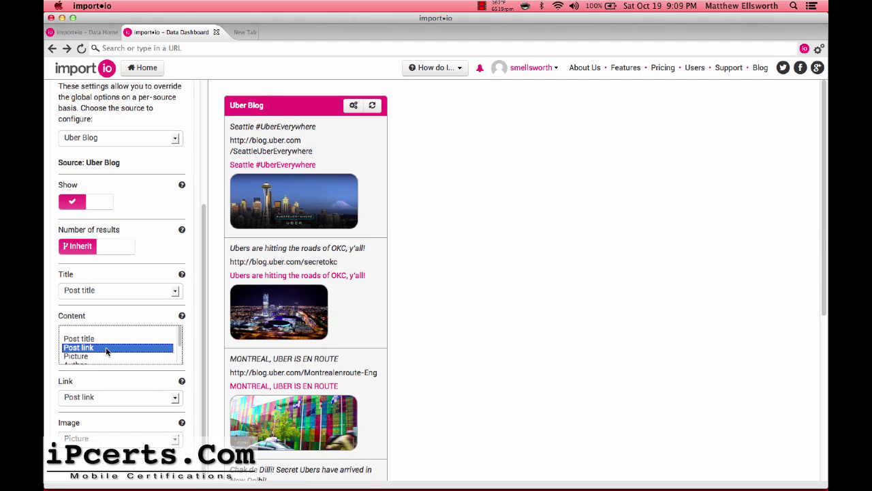
left_click(190, 330)
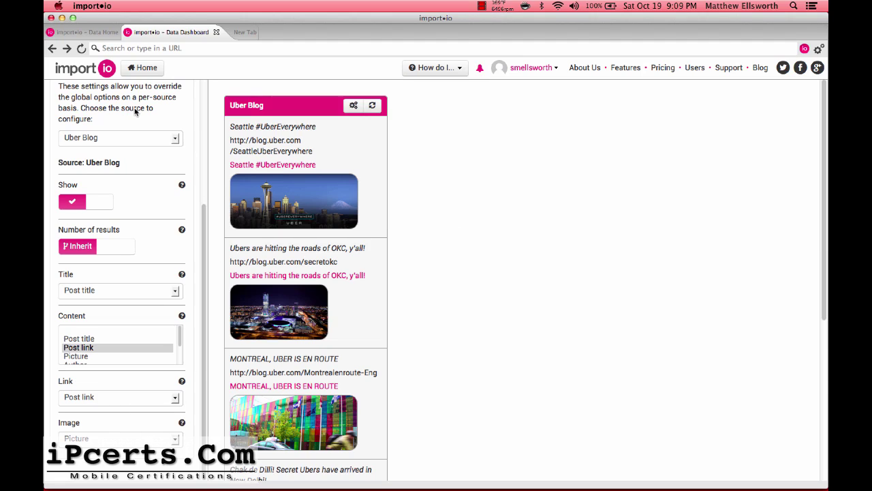
- Save the Uber Intel dashboard and open its underlying data set for editing
scroll(135, 113, "up", 5)
left_click(115, 88)
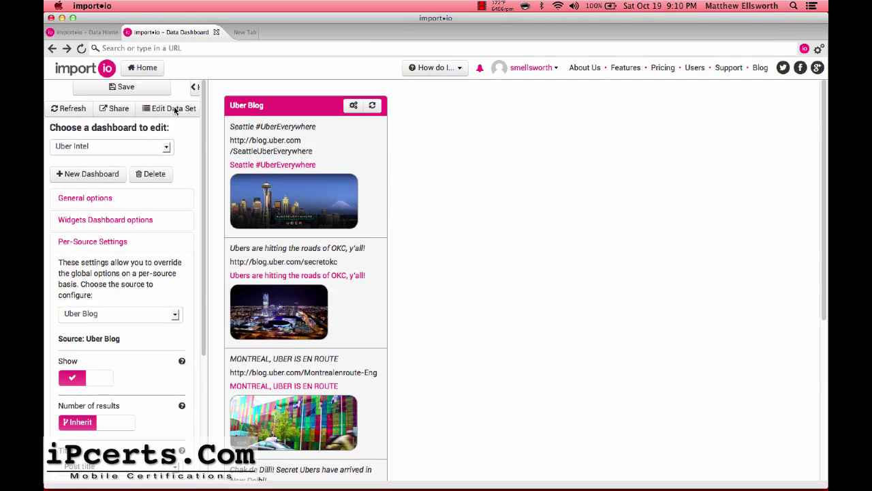
left_click(174, 110)
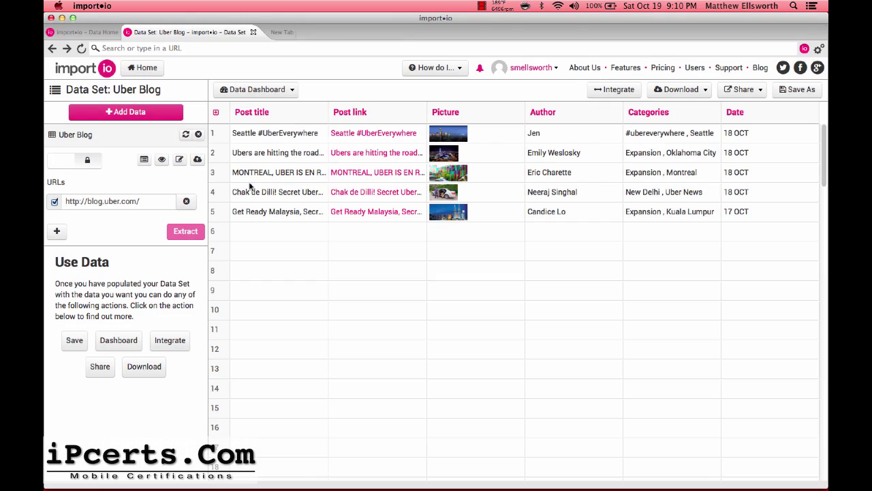
- Add the Uber Jobs extractor as a second data source in the Uber Blog data set
left_click(152, 109)
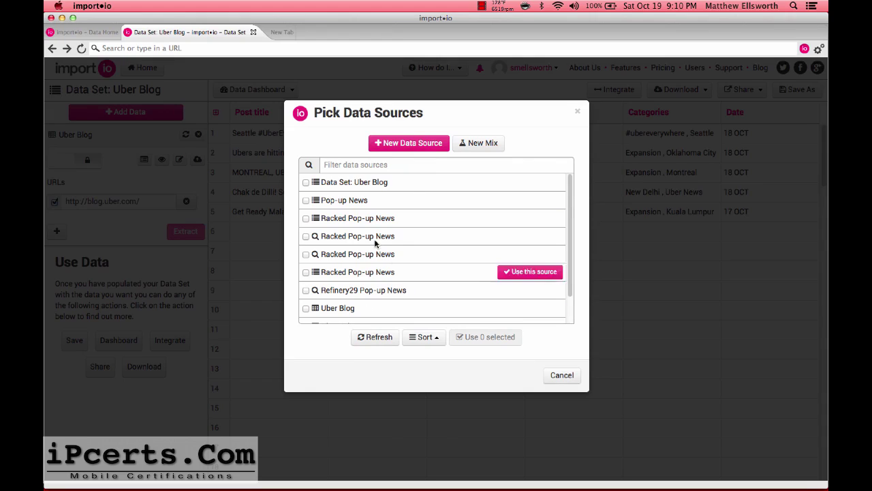
scroll(373, 253, "down", 2)
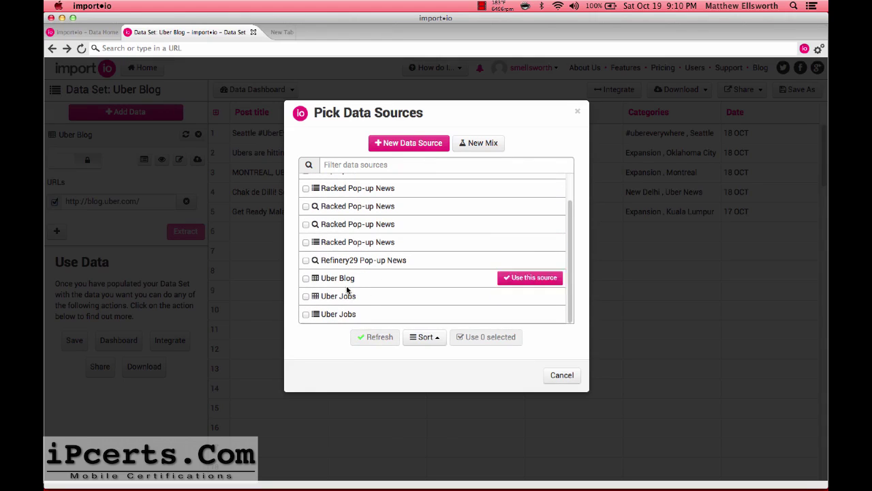
left_click(306, 296)
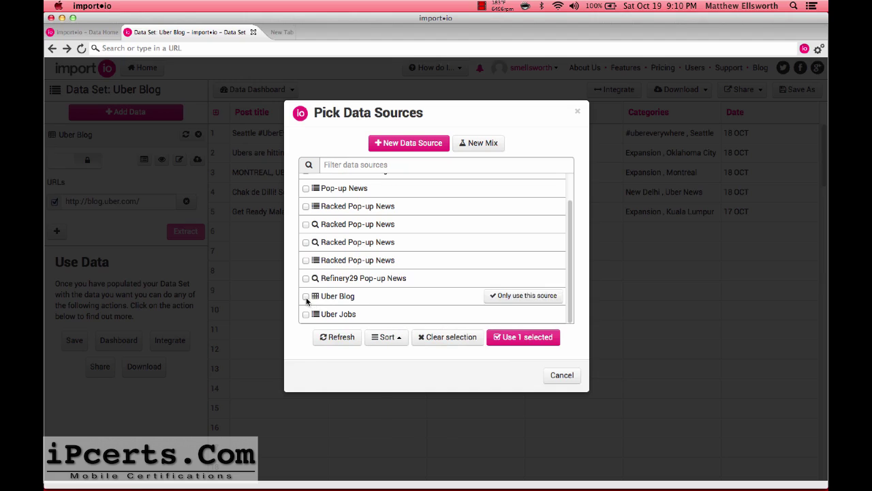
left_click(518, 337)
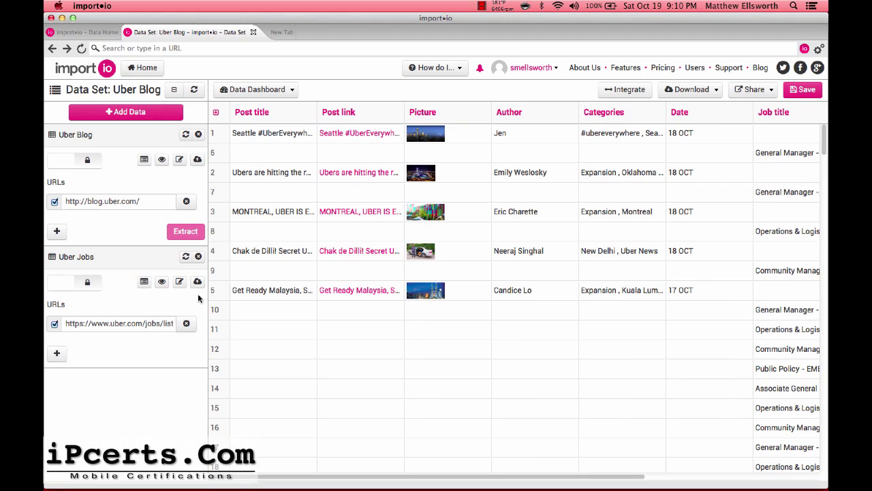
- Save the Uber Blog data set without sharing it, and open the Uber Intel dashboard
left_click(796, 89)
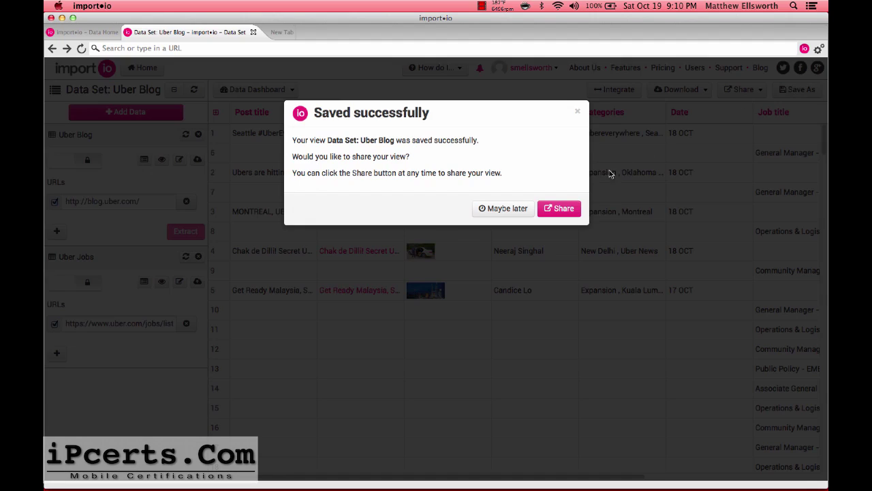
left_click(503, 208)
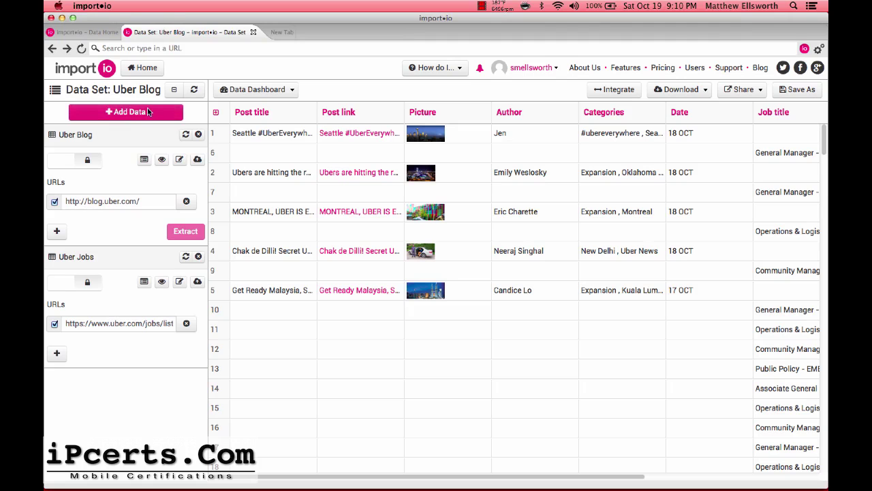
left_click(262, 89)
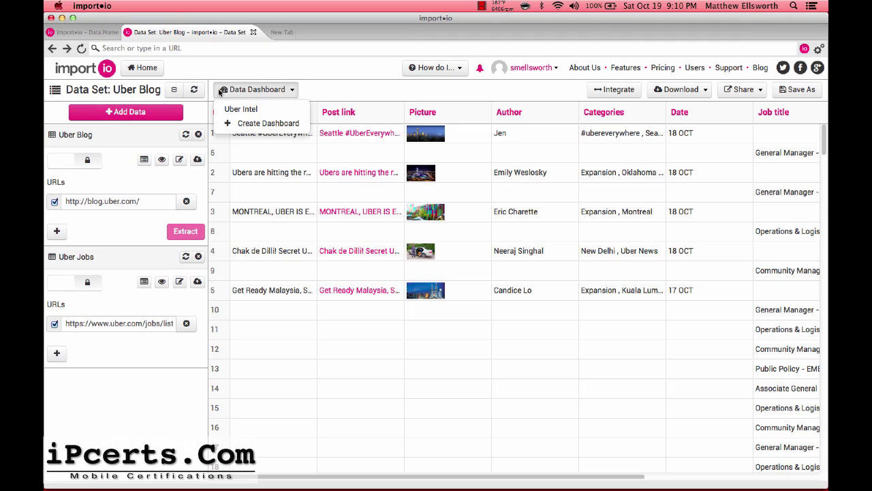
left_click(254, 110)
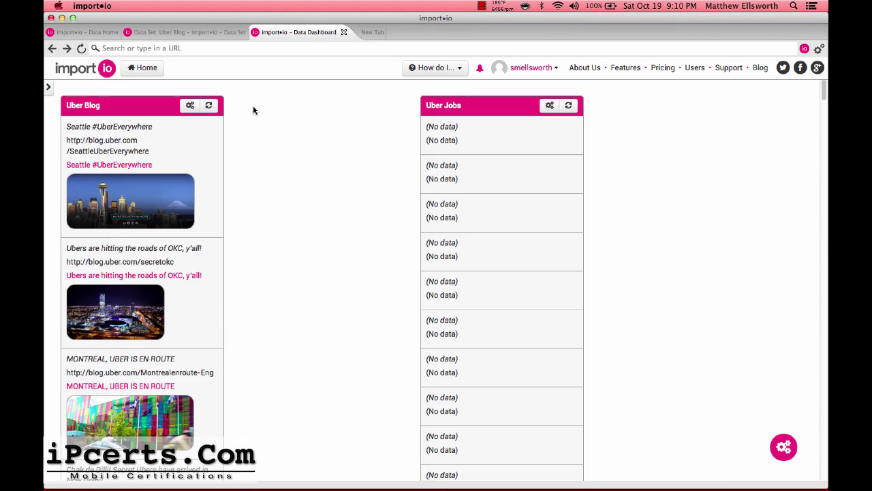
- In the dashboard's per-source settings, choose Uber Jobs as the source and set its title to Job title
left_click(48, 86)
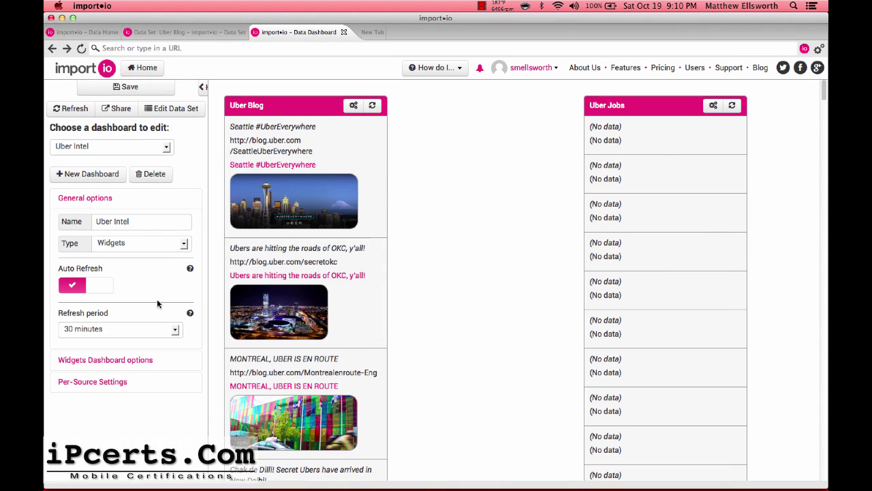
left_click(122, 382)
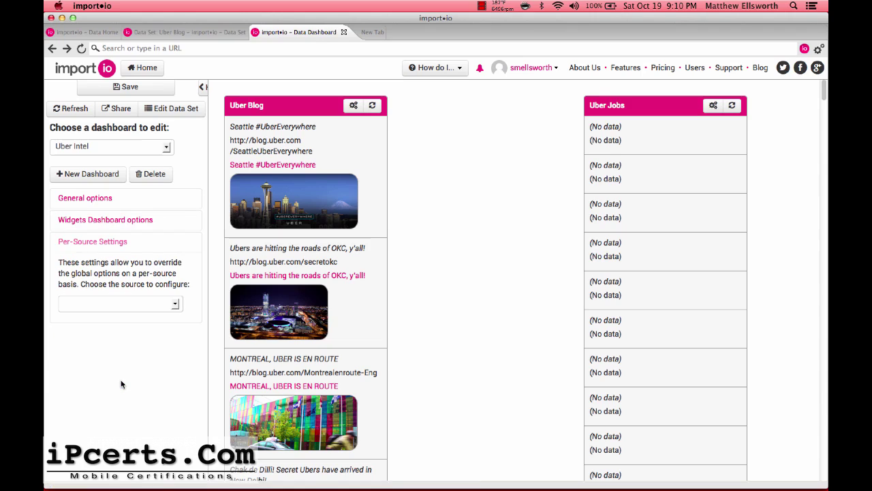
left_click(175, 304)
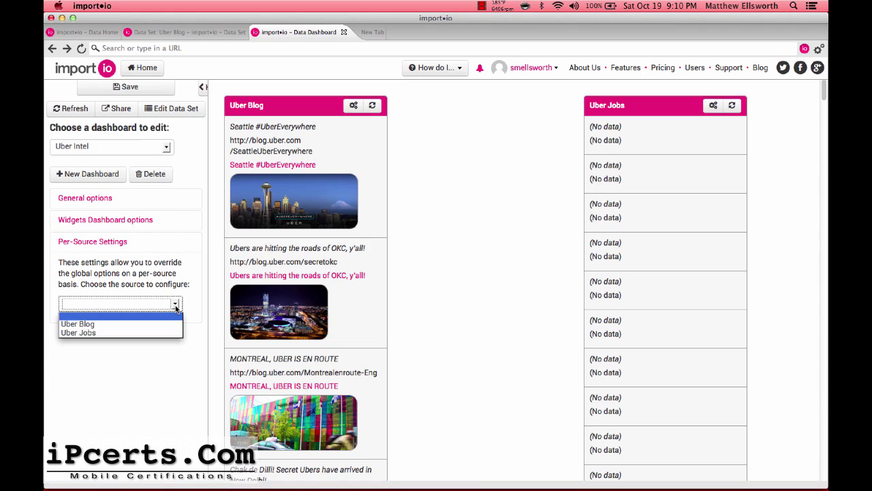
left_click(139, 333)
scroll(159, 354, "down", 1)
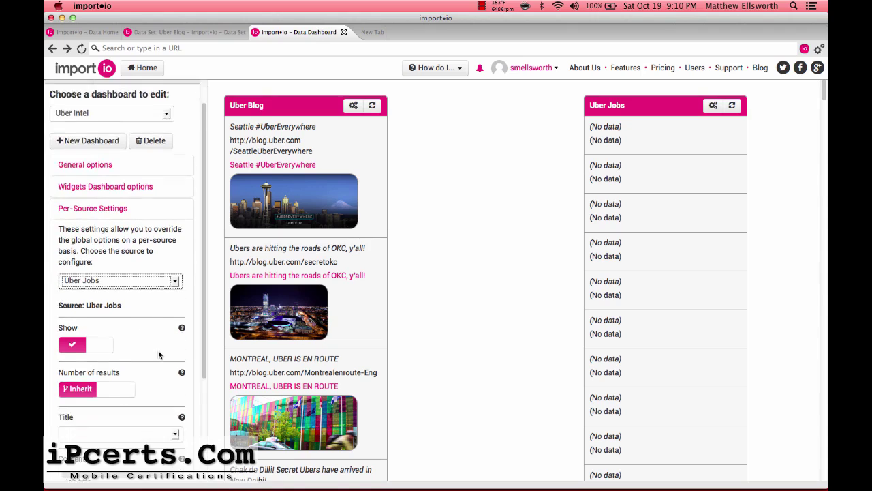
scroll(159, 355, "down", 3)
left_click(174, 324)
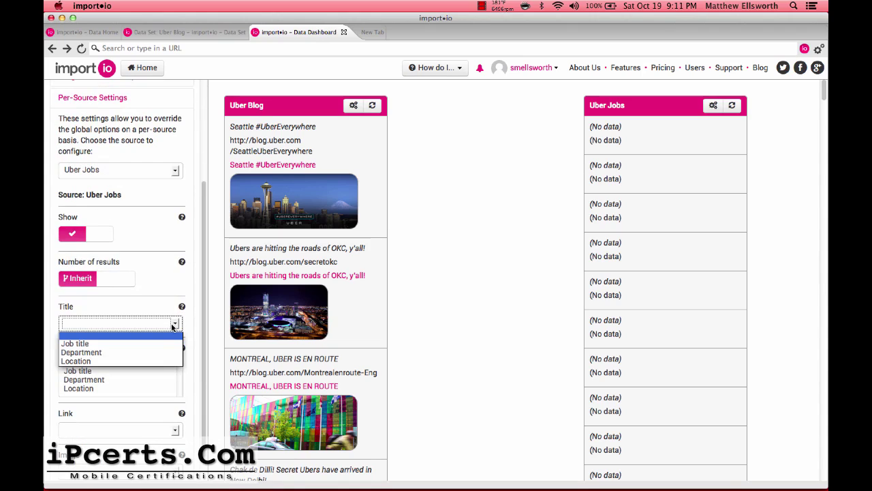
left_click(144, 344)
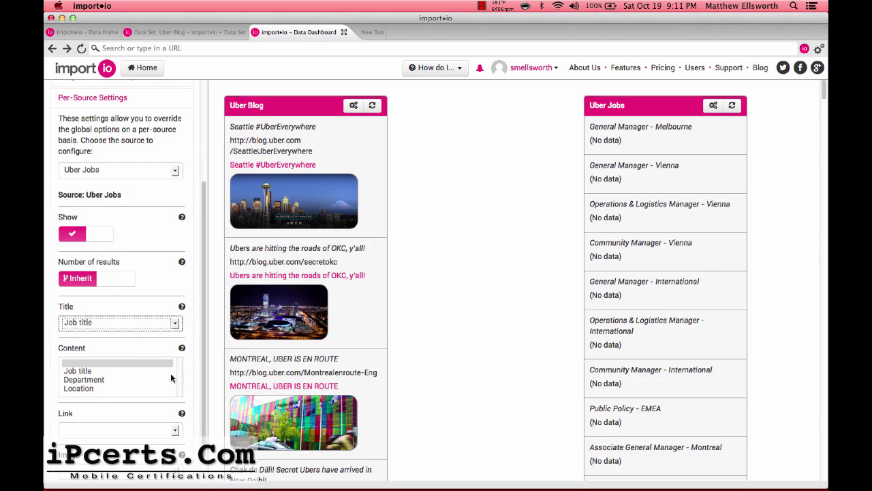
- Set Department as the content column of the Uber Jobs source
left_click(85, 362)
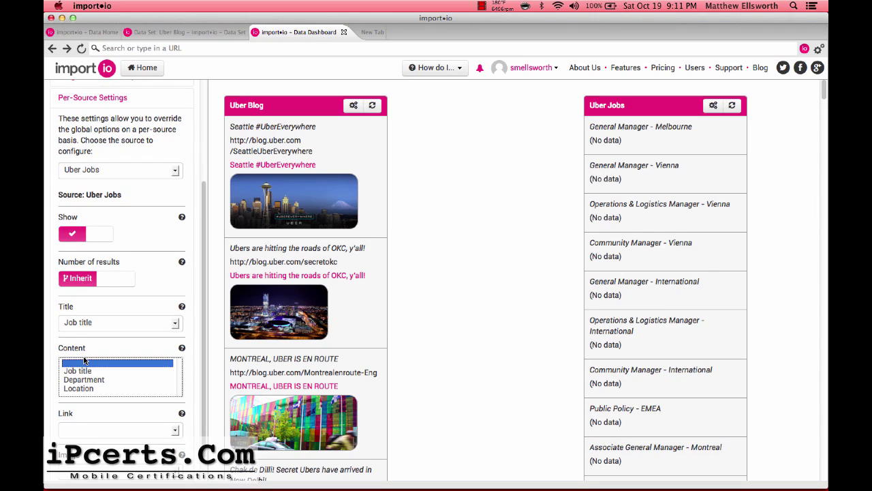
left_click(88, 382)
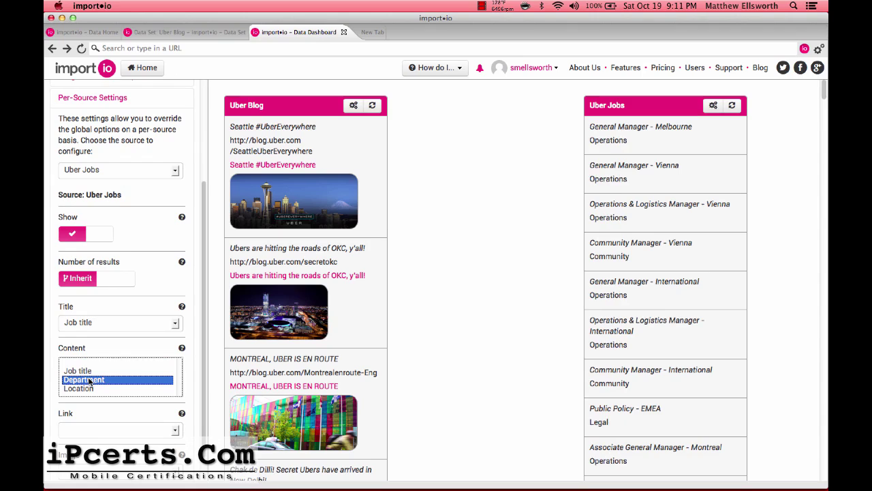
scroll(119, 416, "down", 2)
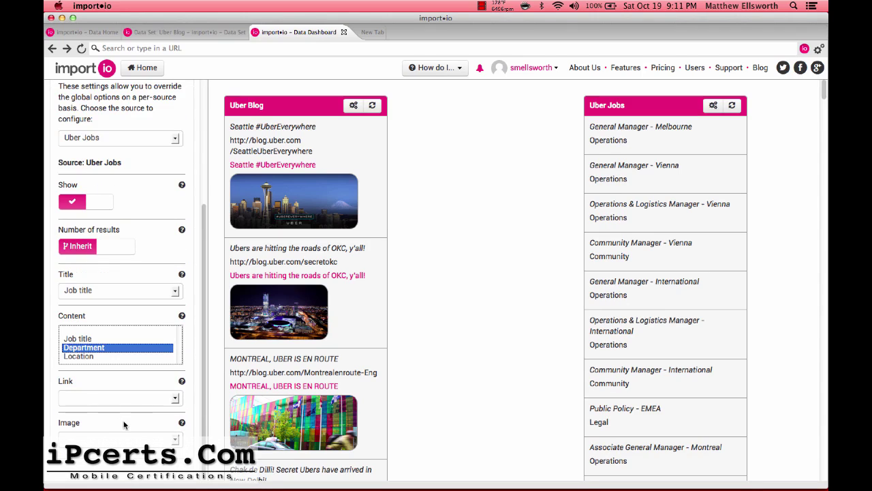
left_click(109, 355)
left_click(104, 349)
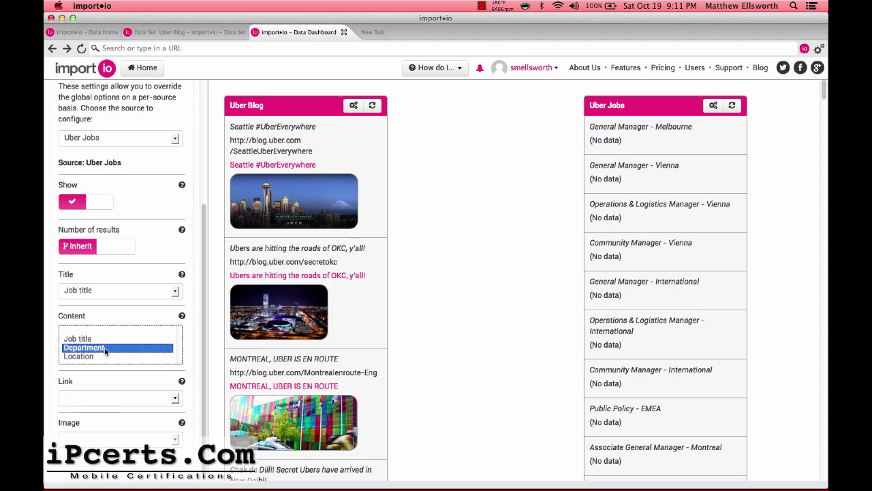
left_click(106, 351)
left_click(106, 352)
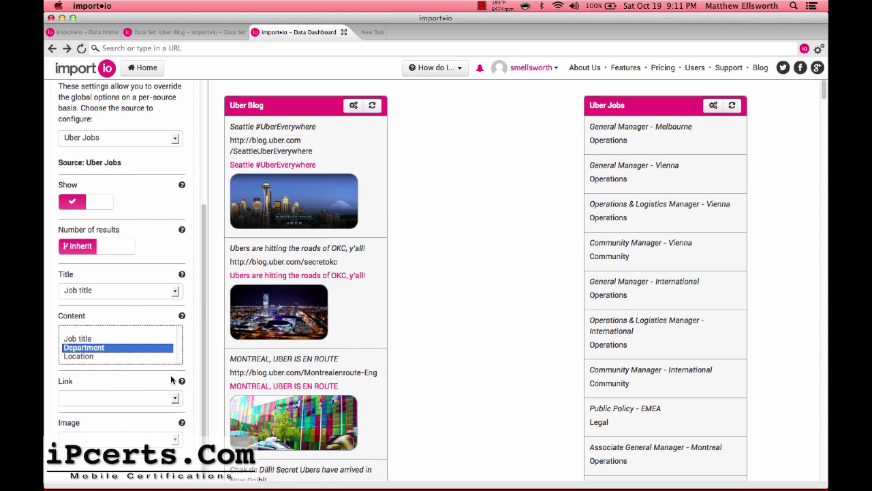
- Check the link and image choices of the Uber Jobs source, leaving both blank
left_click(115, 398)
left_click(178, 404)
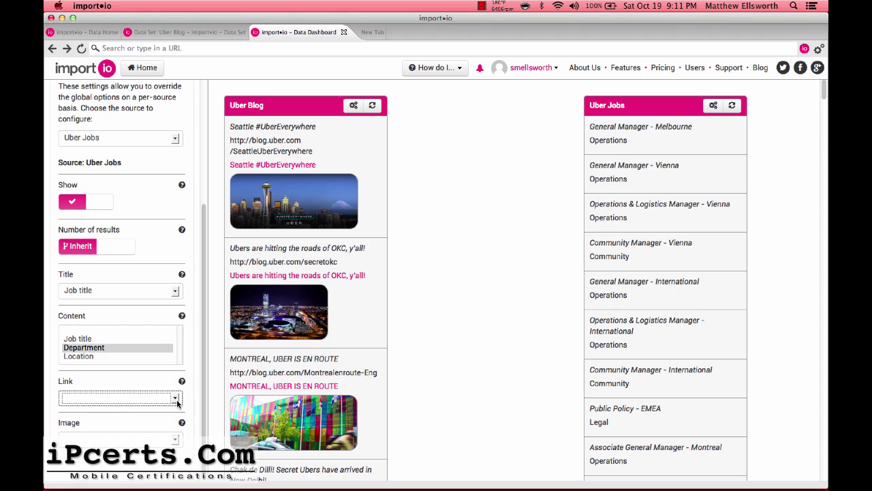
left_click(178, 436)
left_click(176, 442)
left_click(140, 384)
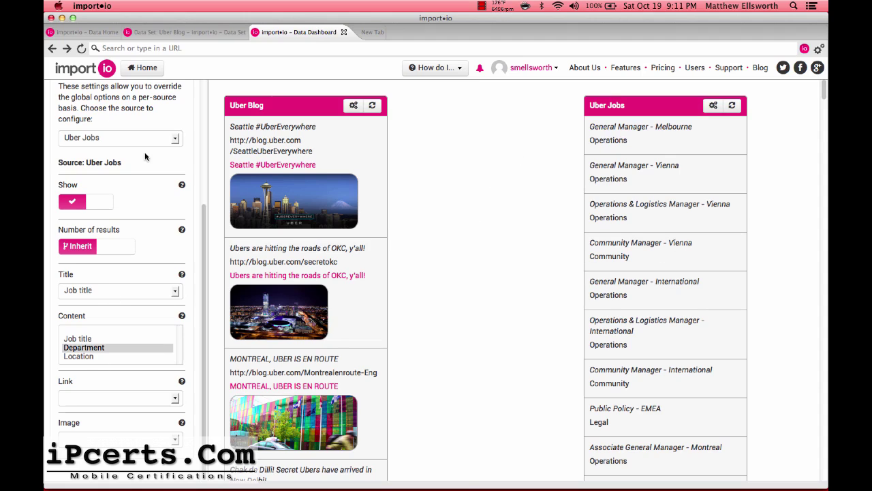
- Save the Uber Intel dashboard and refresh its data
scroll(144, 157, "up", 3)
left_click(112, 90)
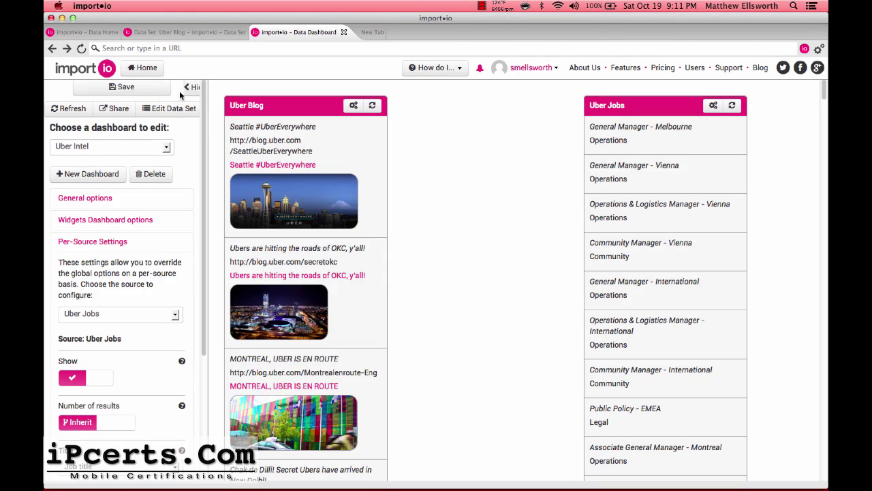
left_click(86, 111)
- Review the dashboard's general options for auto refresh and refresh period, and collapse the settings to show only the widgets
left_click(85, 198)
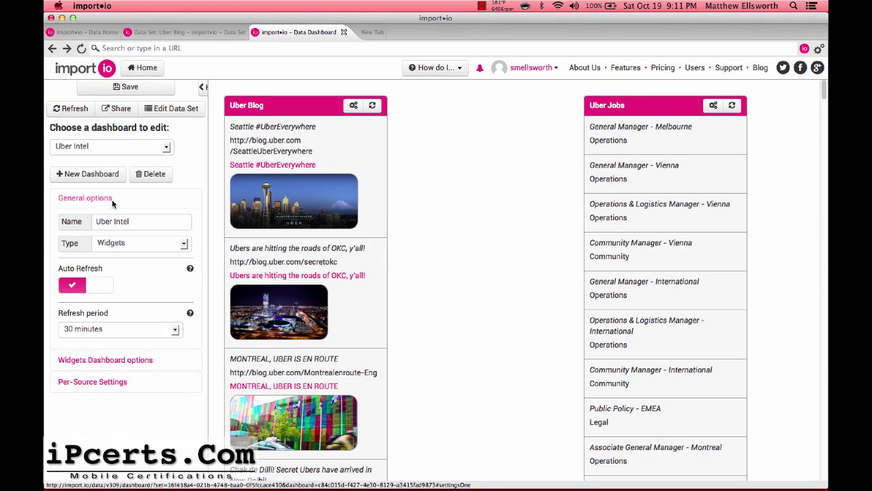
left_click(200, 89)
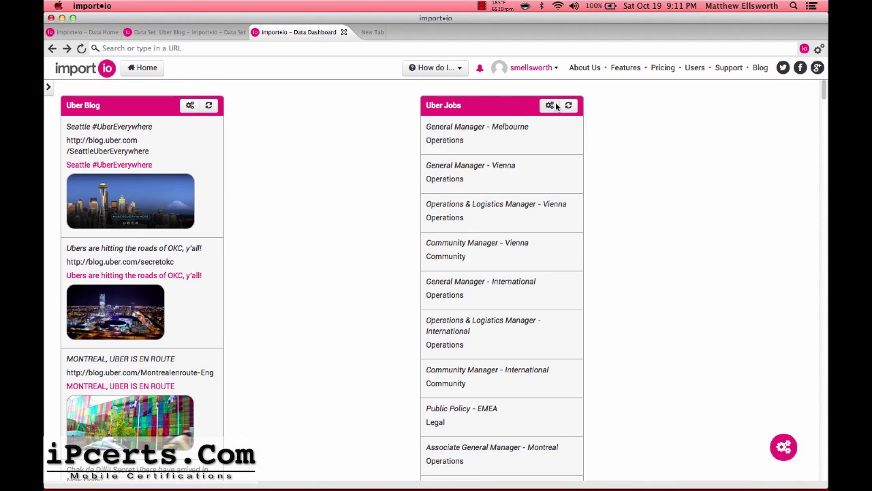
left_click(549, 106)
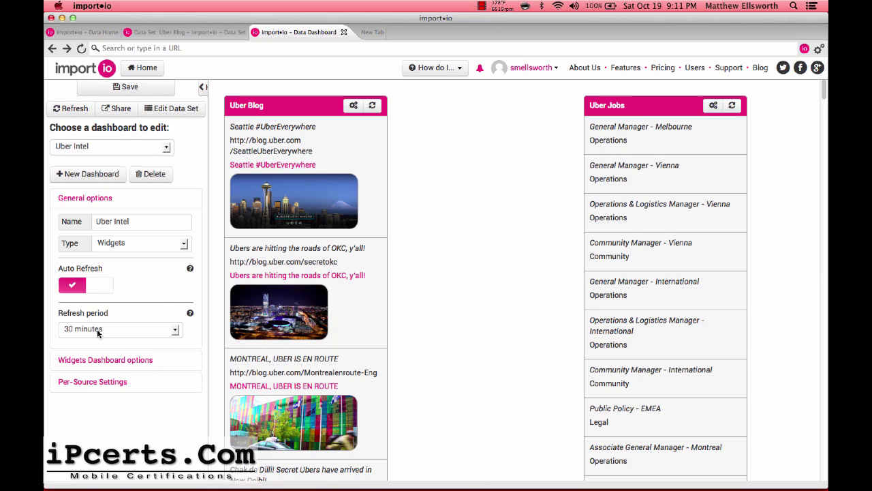
left_click(197, 87)
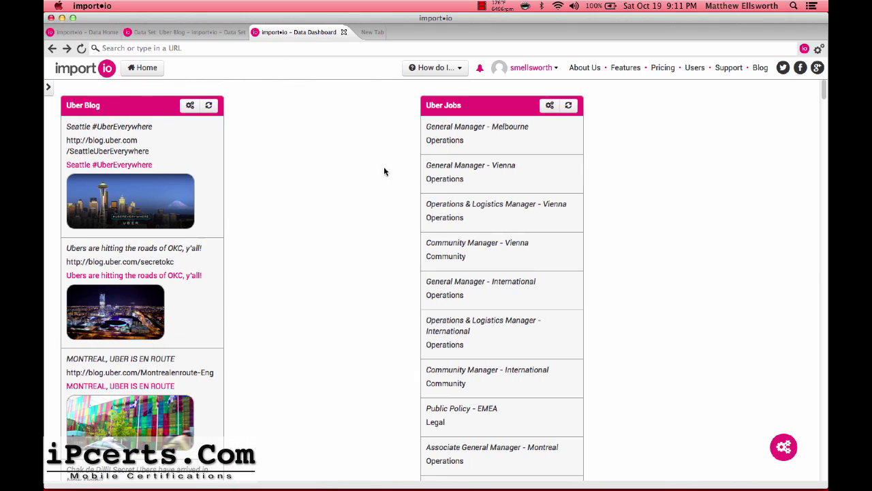